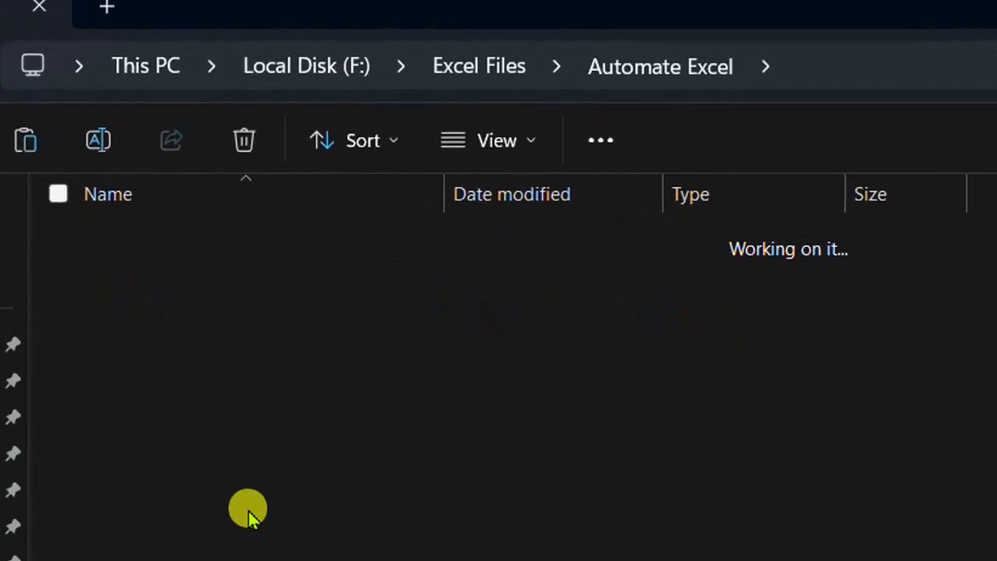
Open the MonthlySales folder and review its monthly sales workbooks for 2024 and 2025
click(220, 237)
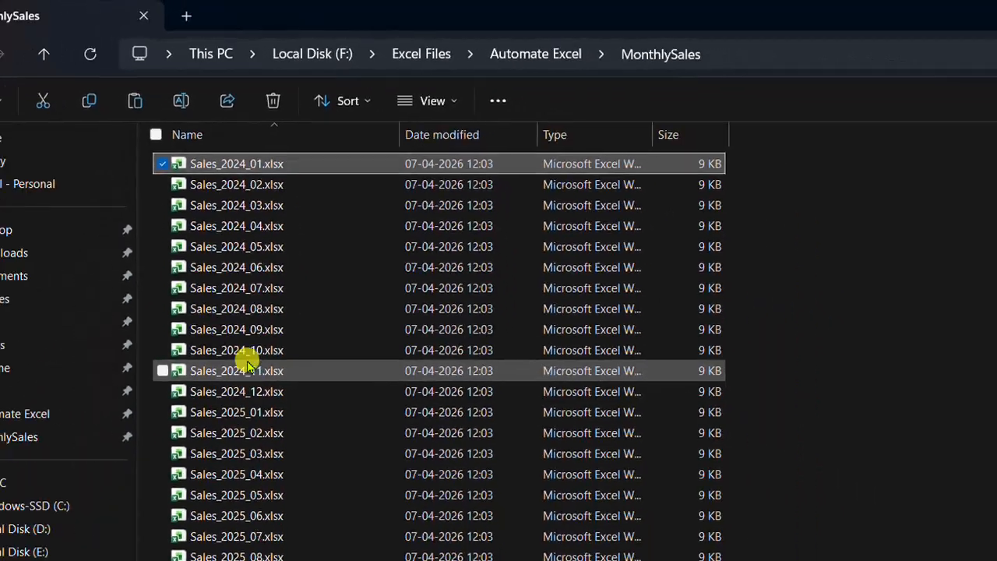
click(264, 320)
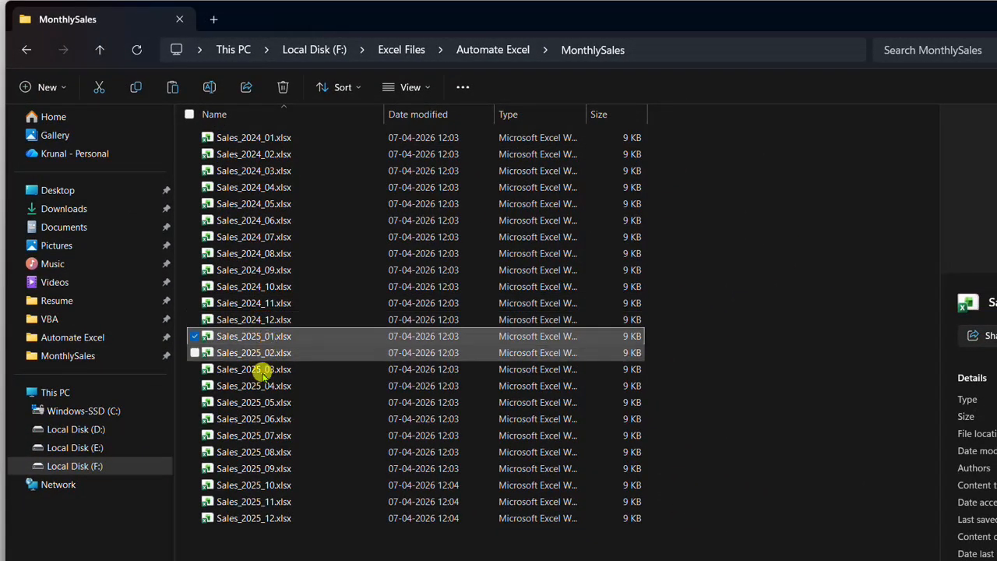
click(255, 518)
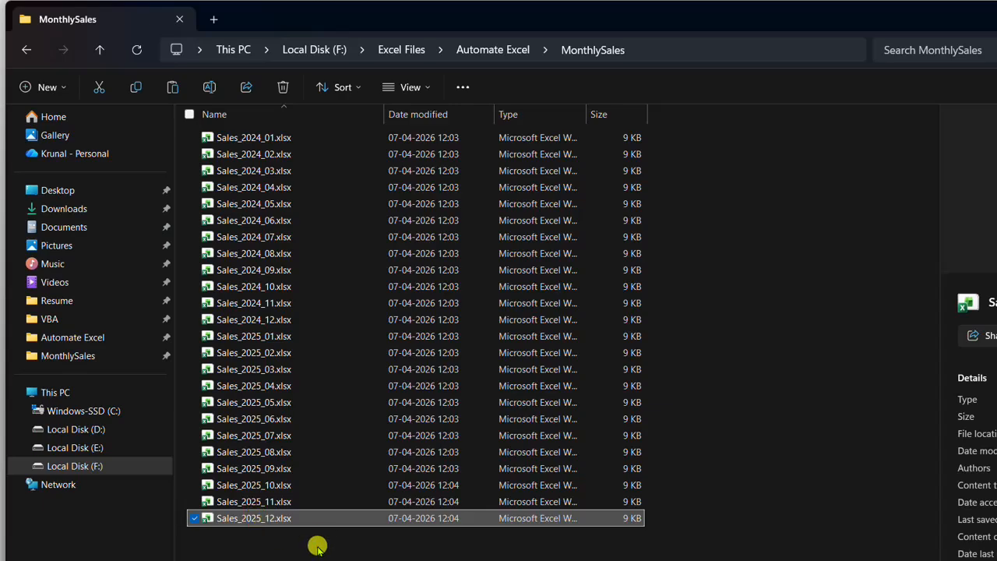
drag(318, 548, 284, 140)
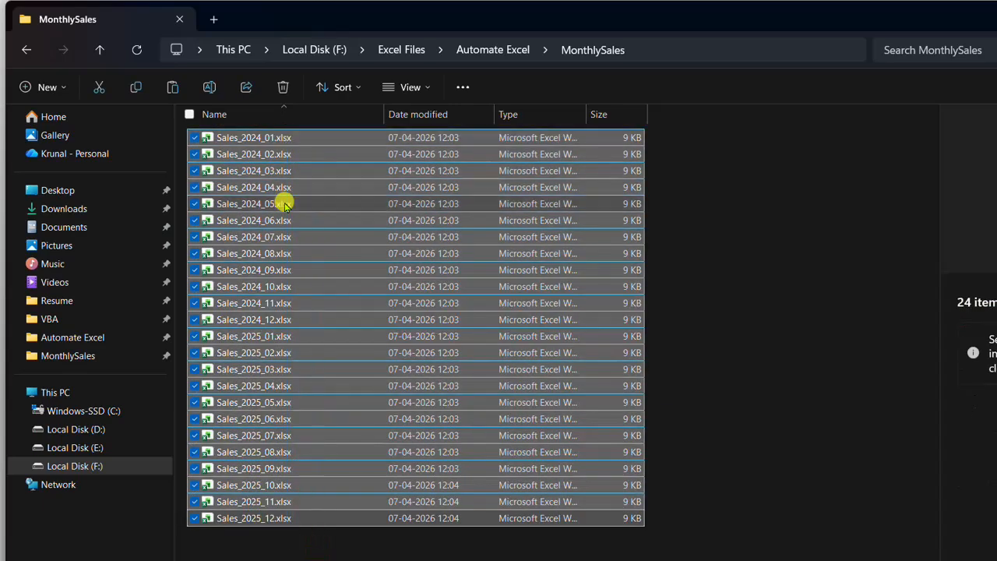
click(736, 176)
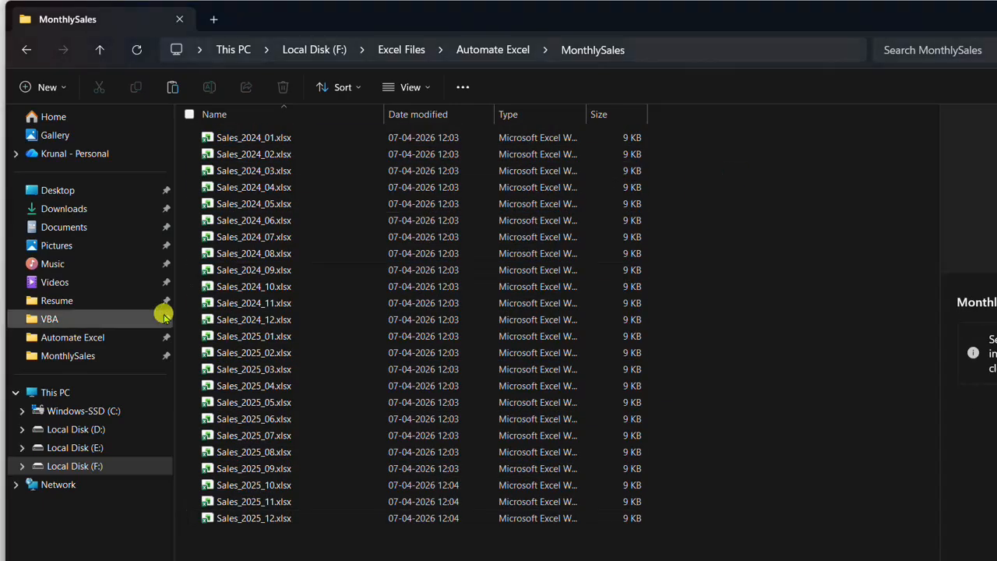
Switch to Excel and examine the OrderID, Product, Qty and Price data in Sales_2024_01.xlsx
key(alt+Tab)
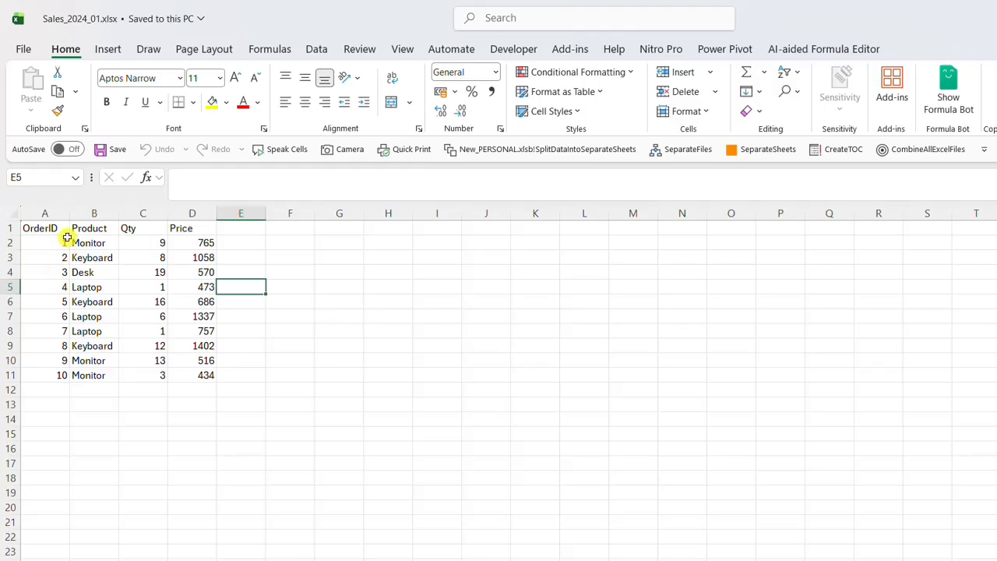
drag(62, 231, 192, 375)
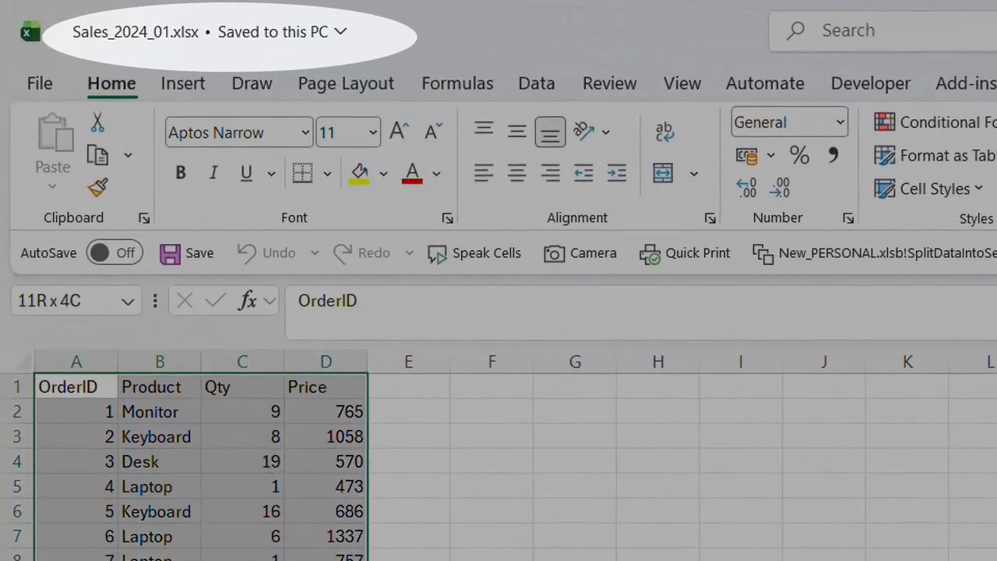
click(434, 461)
click(197, 385)
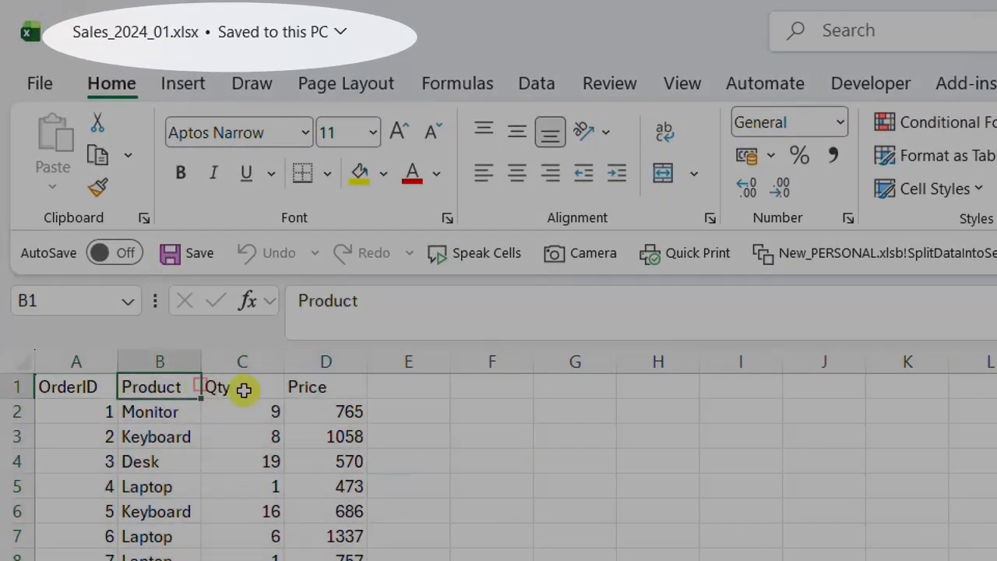
click(247, 389)
click(301, 389)
click(149, 411)
click(156, 436)
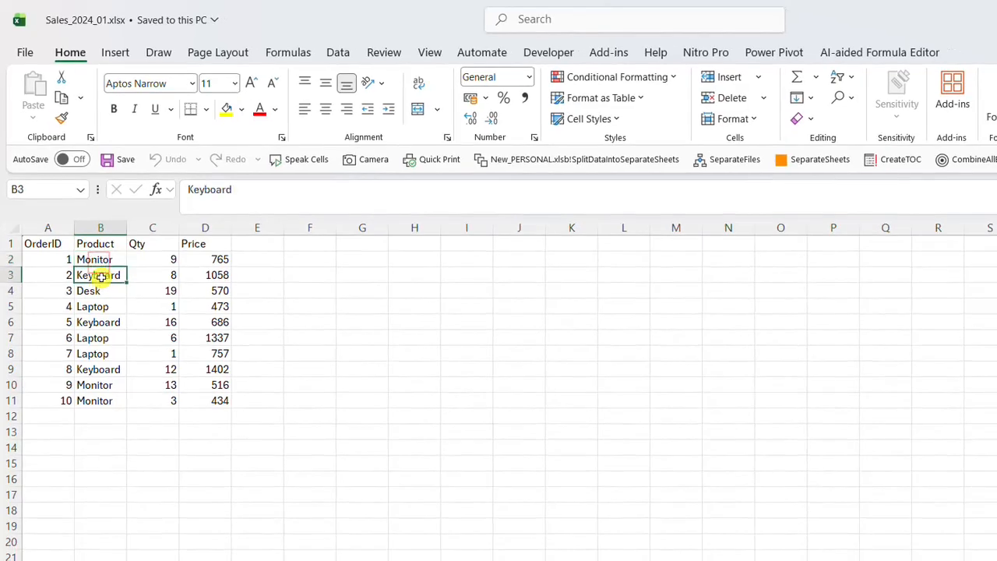
click(141, 461)
click(94, 339)
click(91, 372)
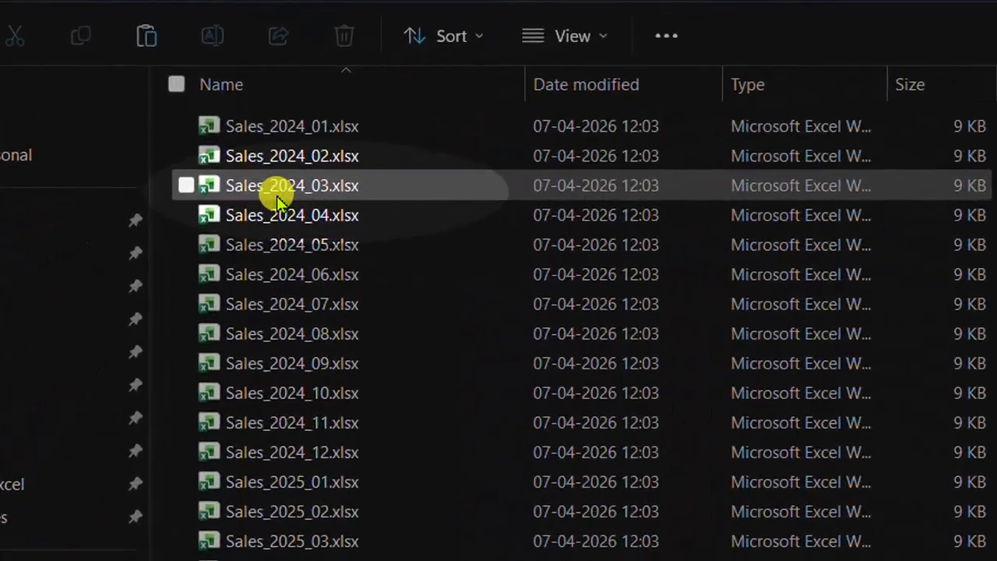
View Sales_2024_04.xlsx from the MonthlySales folder, and close it together with Sales_2024_01.xlsx
double_click(279, 216)
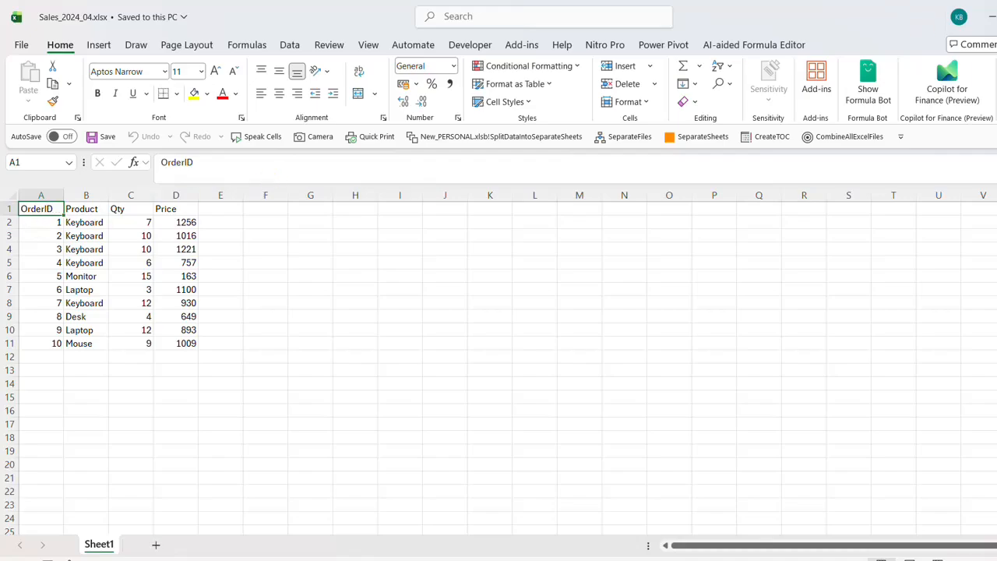
key(ctrl+w)
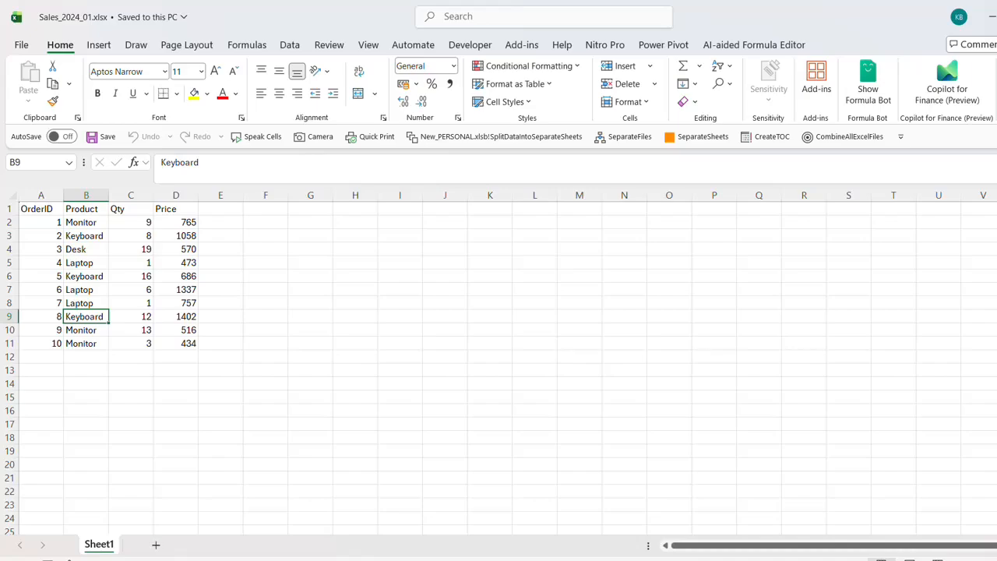
key(ctrl+w)
key(alt+Tab)
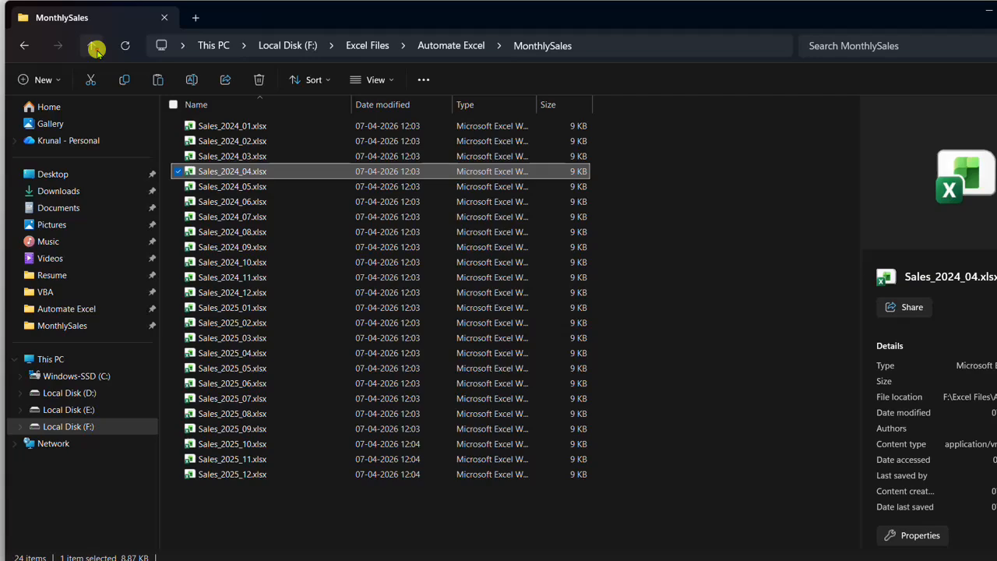
Return to the Automate Excel folder in File Explorer and review the workbooks inside its Sample Sales folder
click(95, 47)
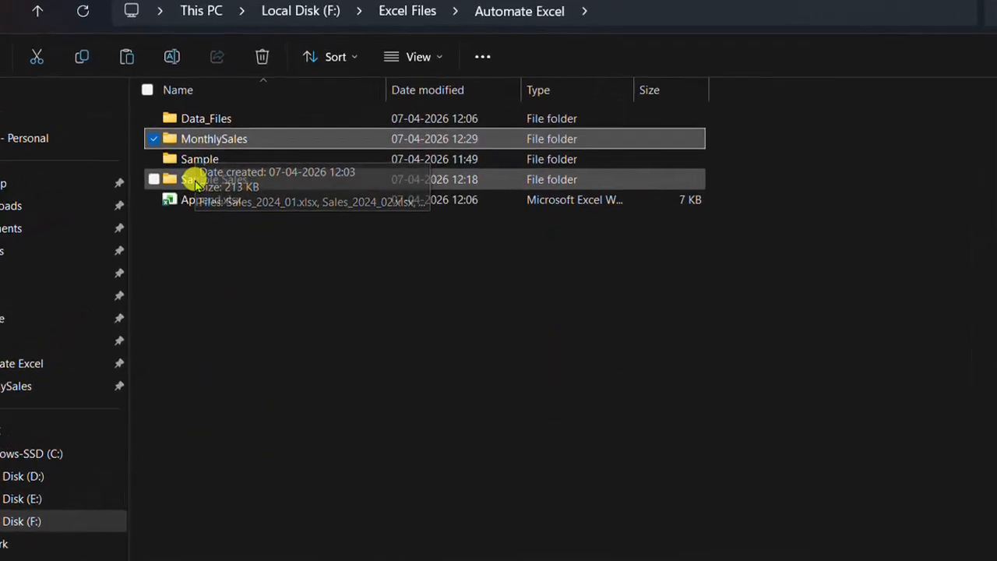
double_click(218, 184)
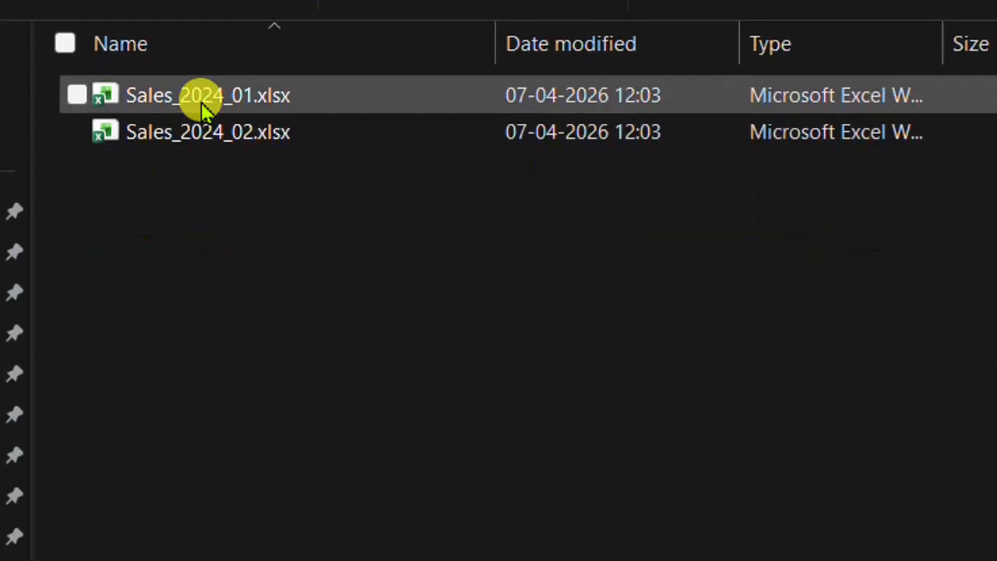
drag(199, 244, 203, 109)
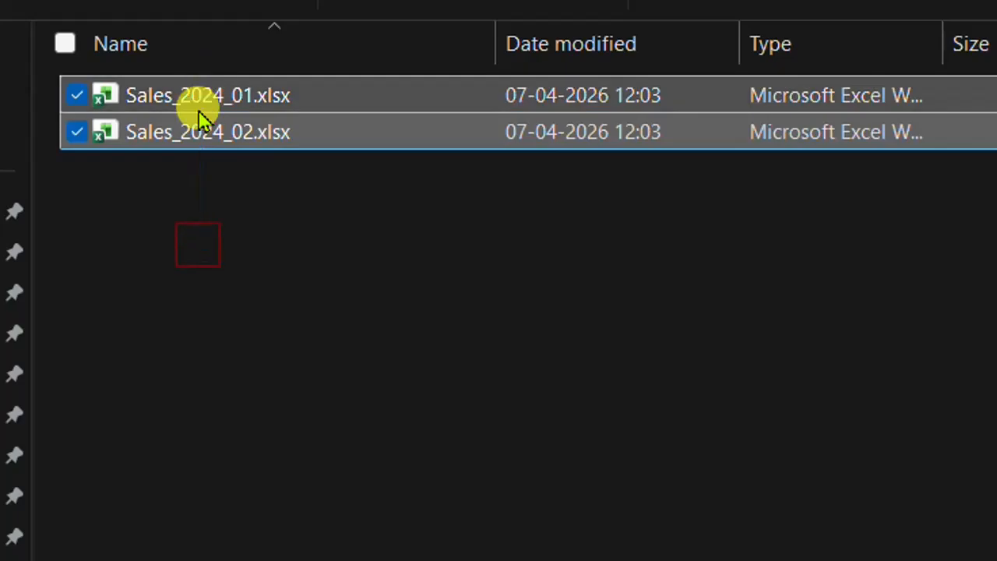
click(184, 244)
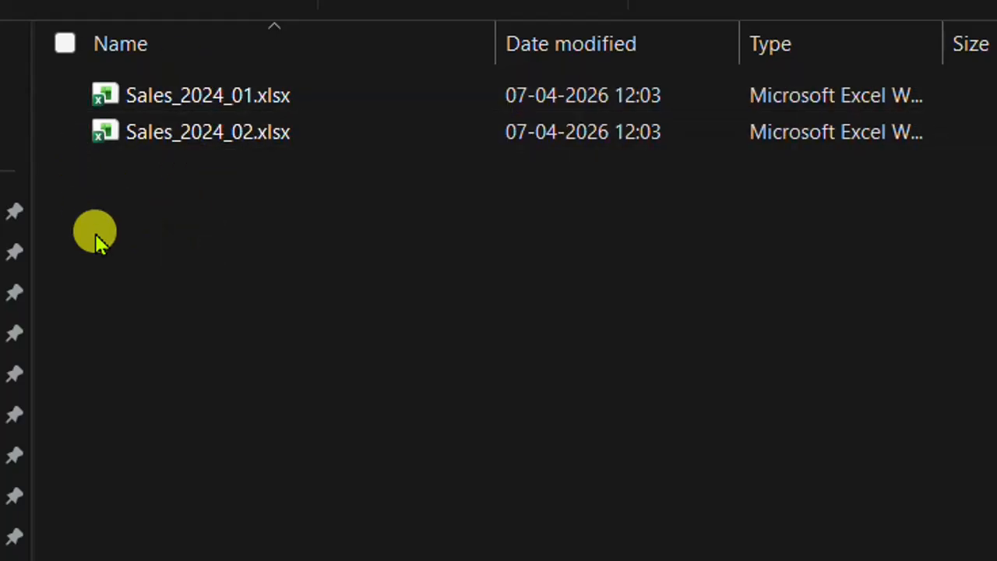
click(166, 100)
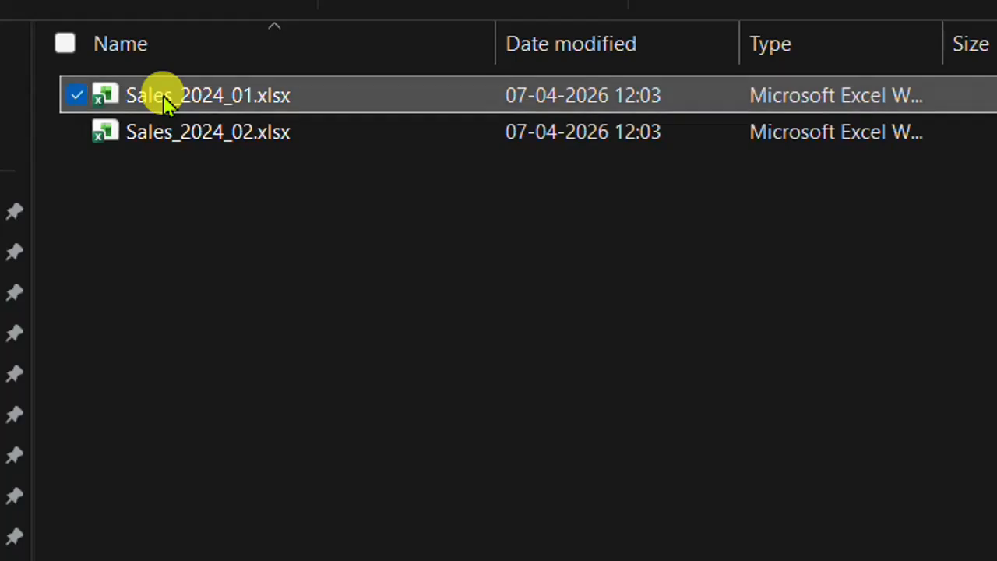
View Sales_2024_01.xlsx from the Sample Sales folder and compare it with the empty Append.xlsx workbook
key(alt+Tab)
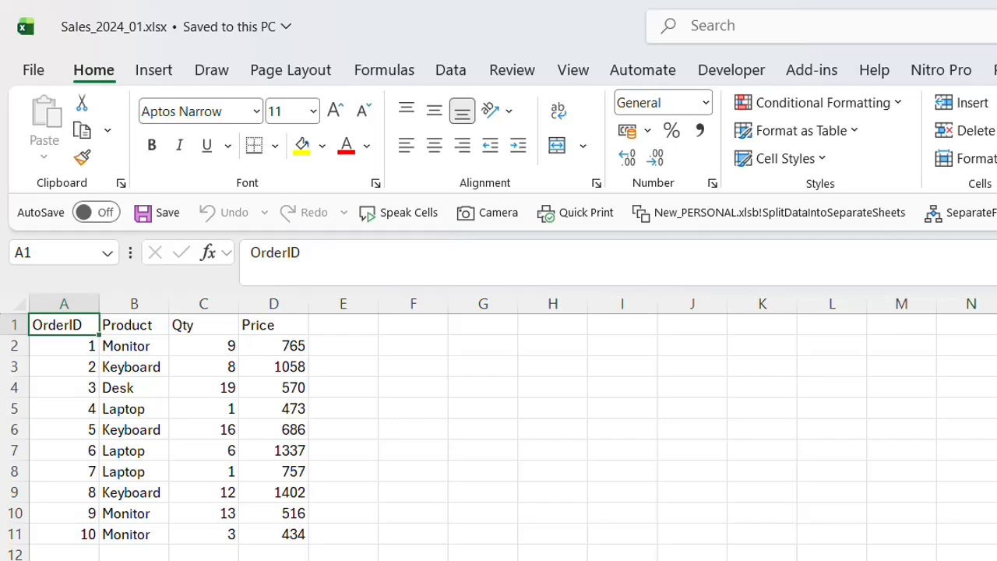
key(alt+Tab)
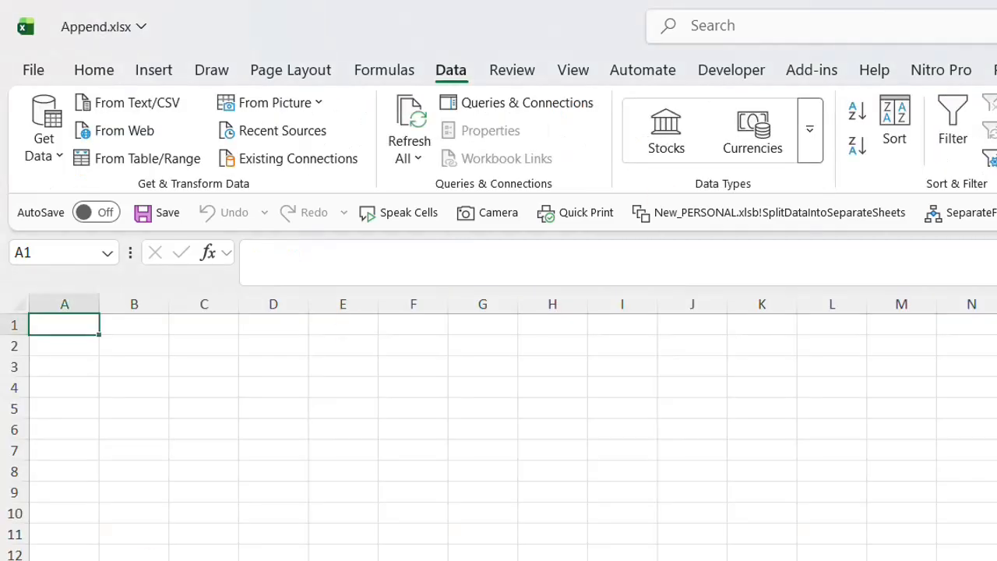
key(alt+Tab)
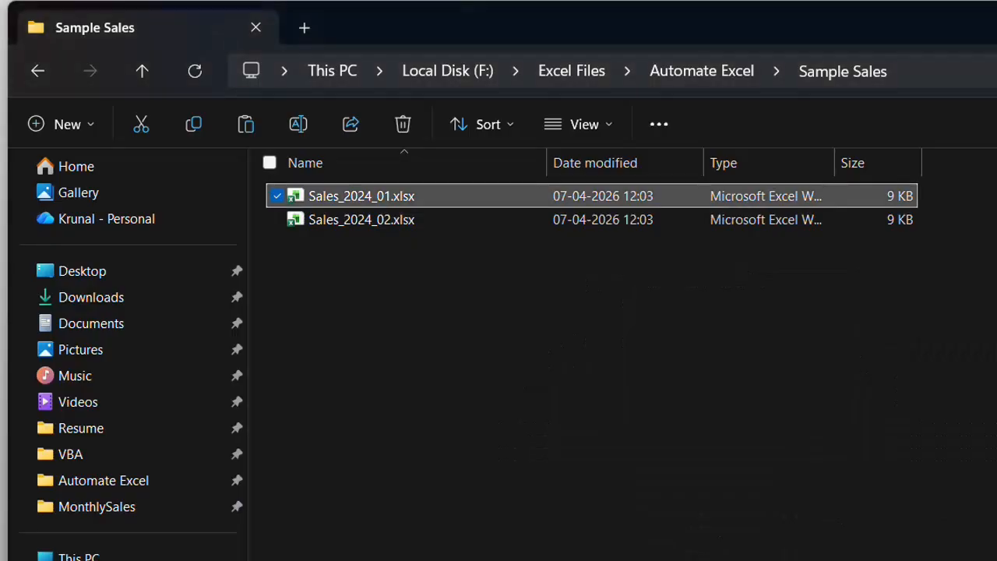
key(alt+Tab)
click(251, 512)
click(48, 321)
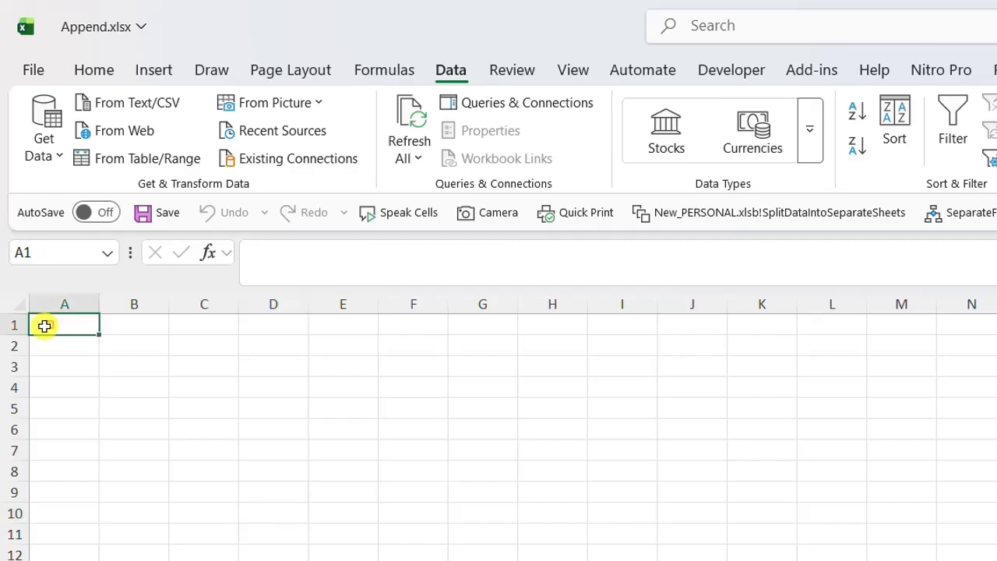
Go up to the Automate Excel folder in File Explorer and open the Append.xlsx workbook in Excel
key(alt+Tab)
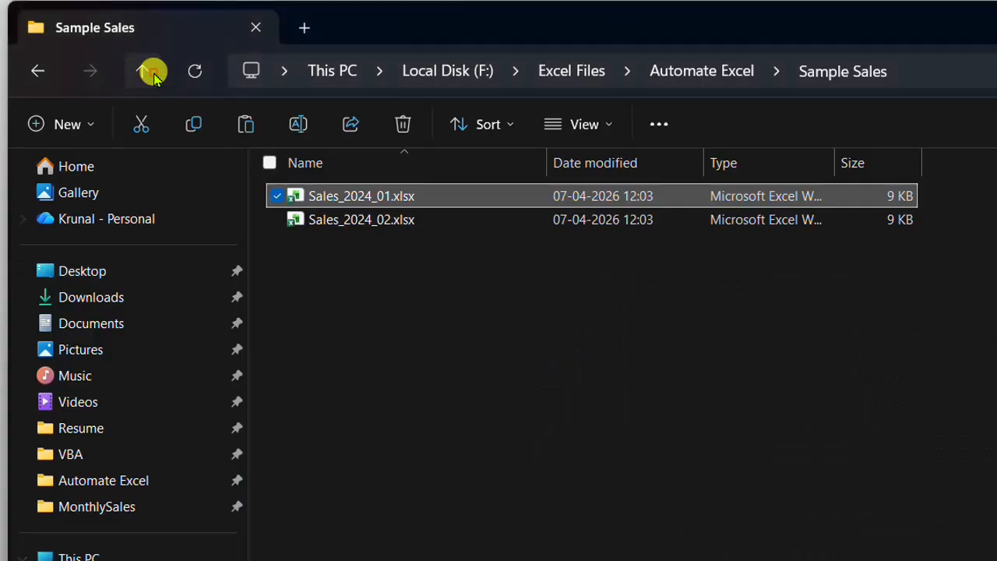
click(141, 70)
double_click(331, 292)
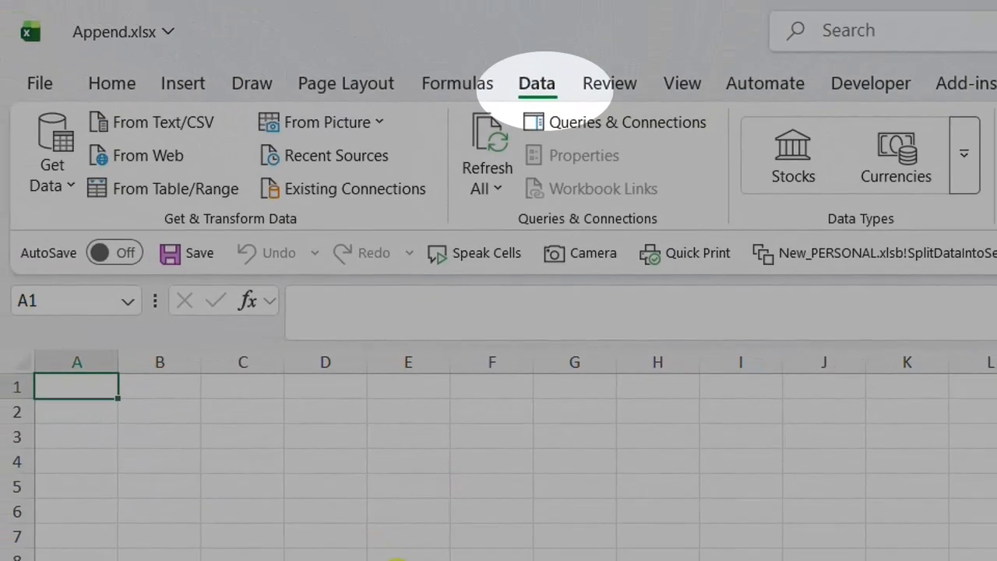
key(alt+Tab)
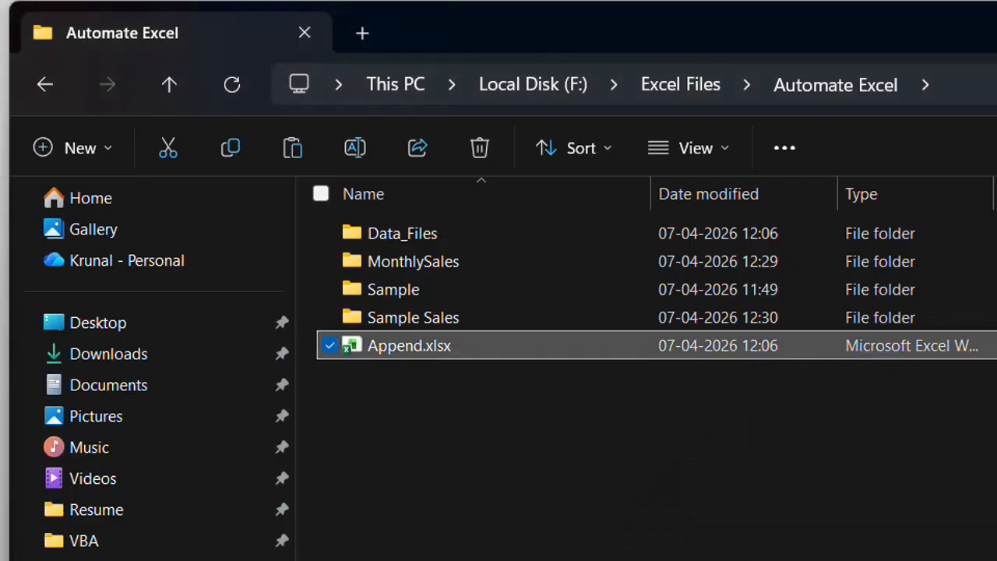
key(alt+Tab)
key(alt+Tab)
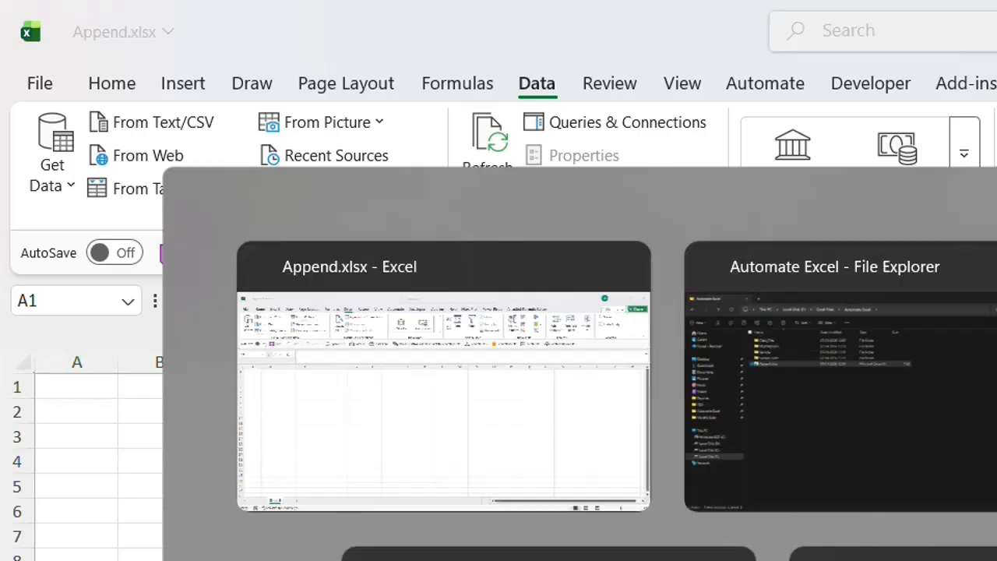
Resolve the pending file-in-use prompt and close the New_PERSONAL.xlsb workbook
key(Return)
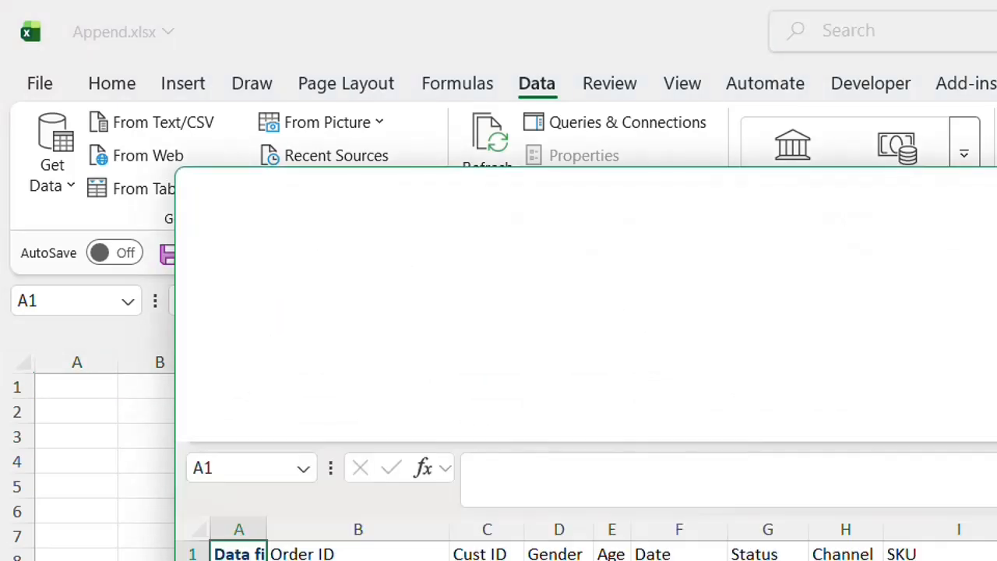
key(Return)
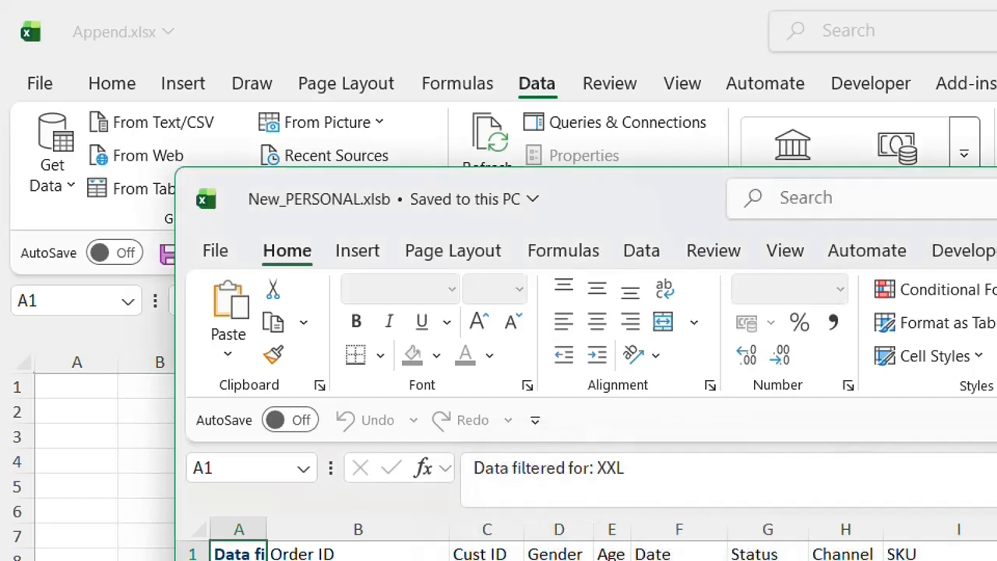
key(ctrl+w)
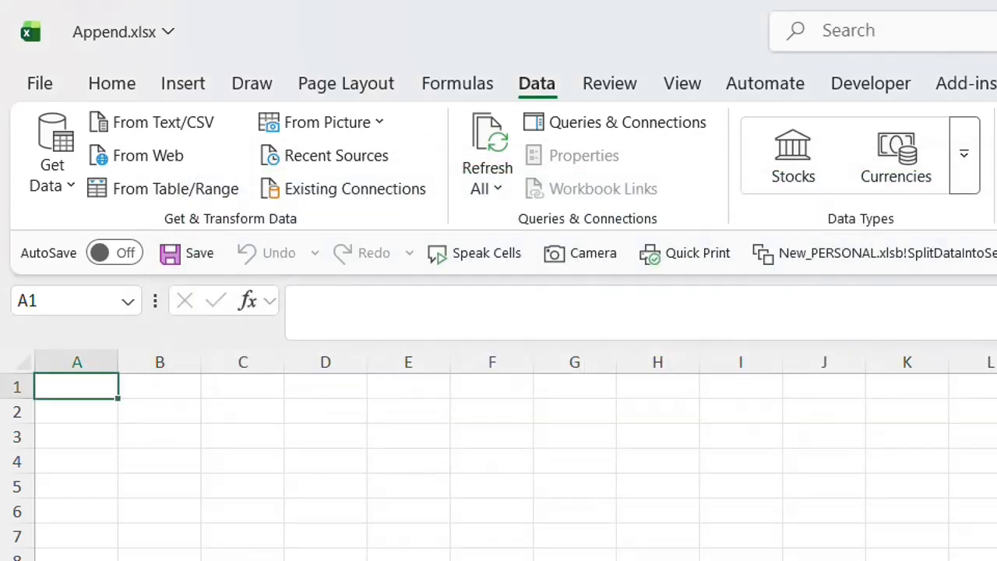
Starting at cell A1 of Append.xlsx, get data from the Sample Sales folder and open its file list for transformation in Power Query
click(291, 496)
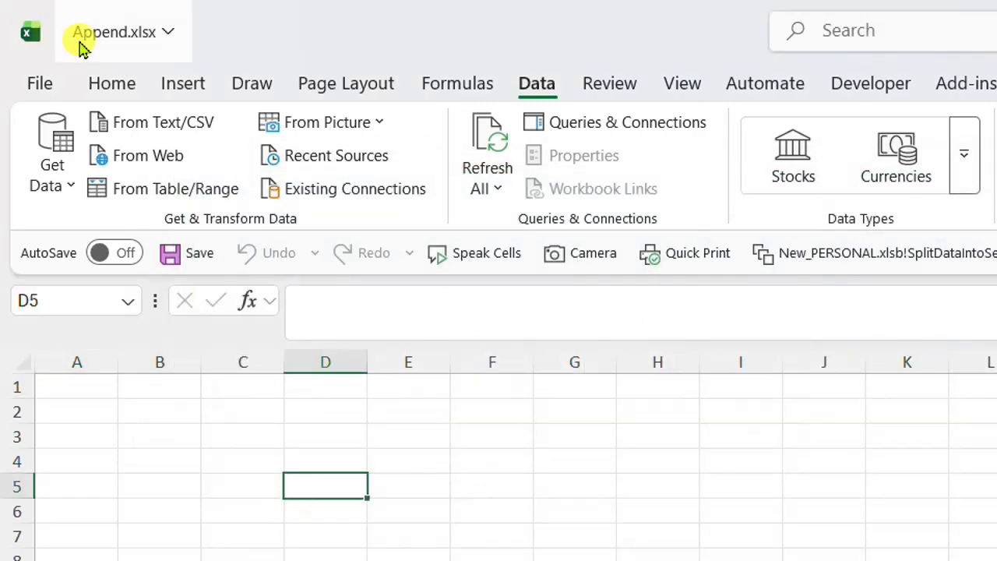
click(63, 393)
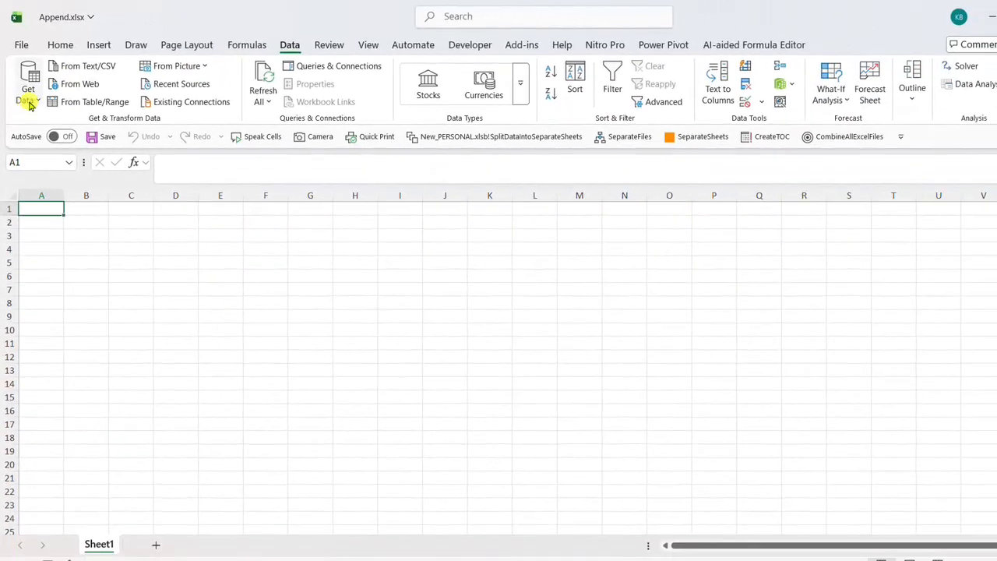
click(30, 104)
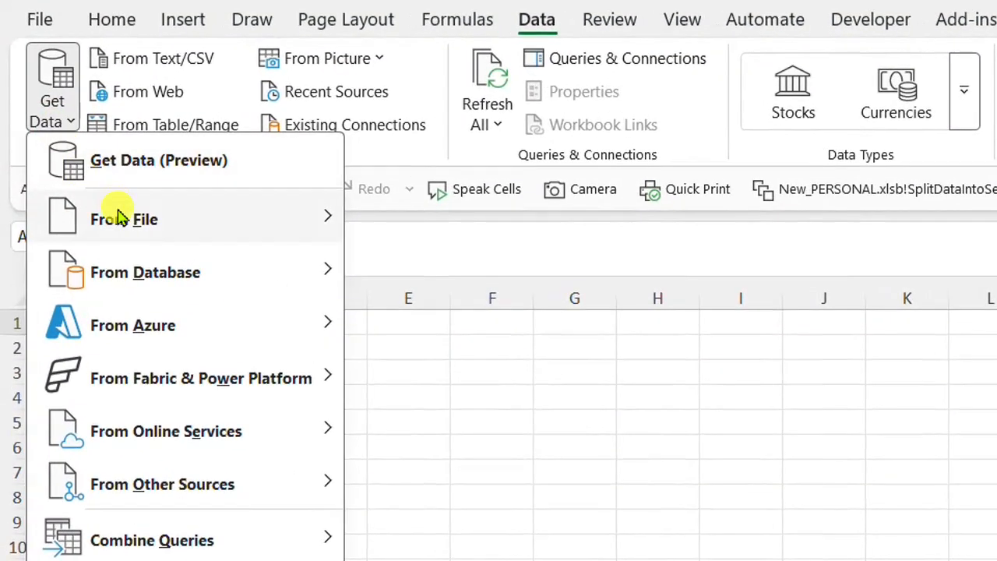
mouse_move(318, 227)
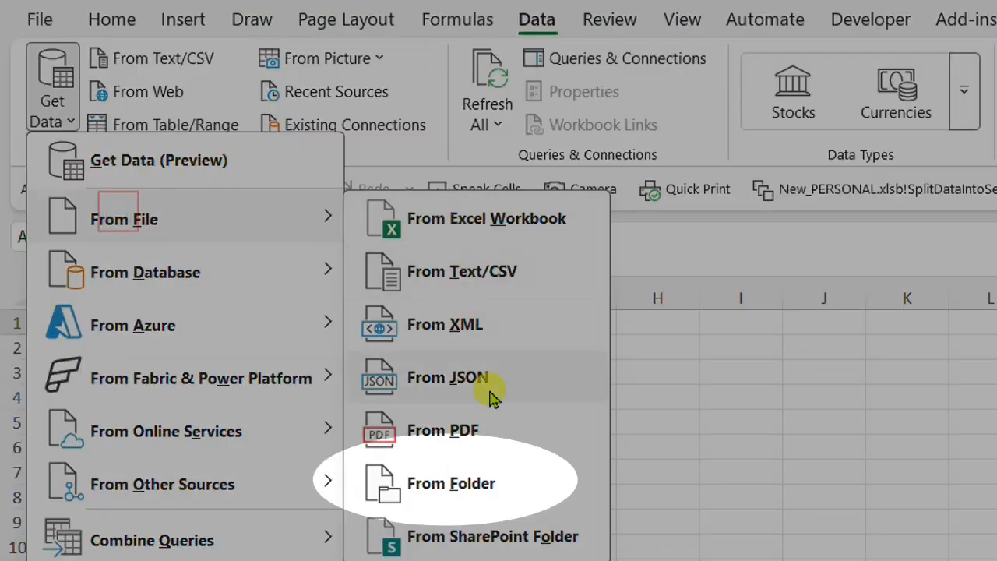
click(467, 499)
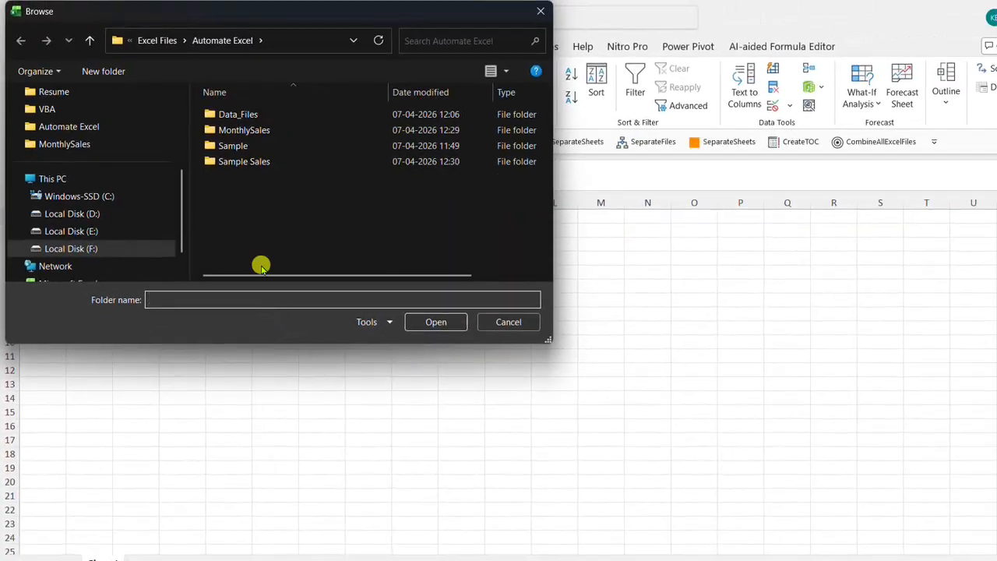
click(226, 161)
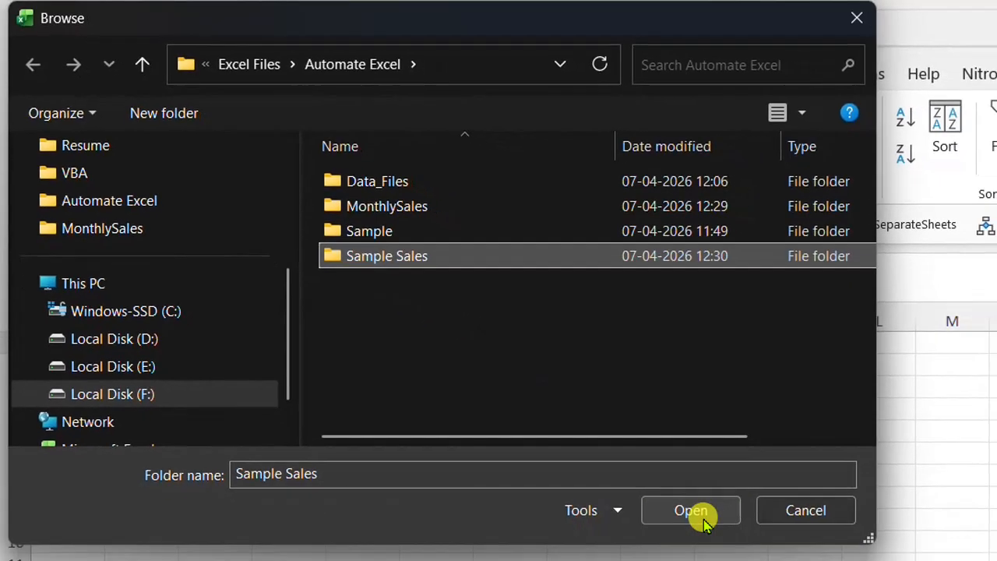
click(703, 520)
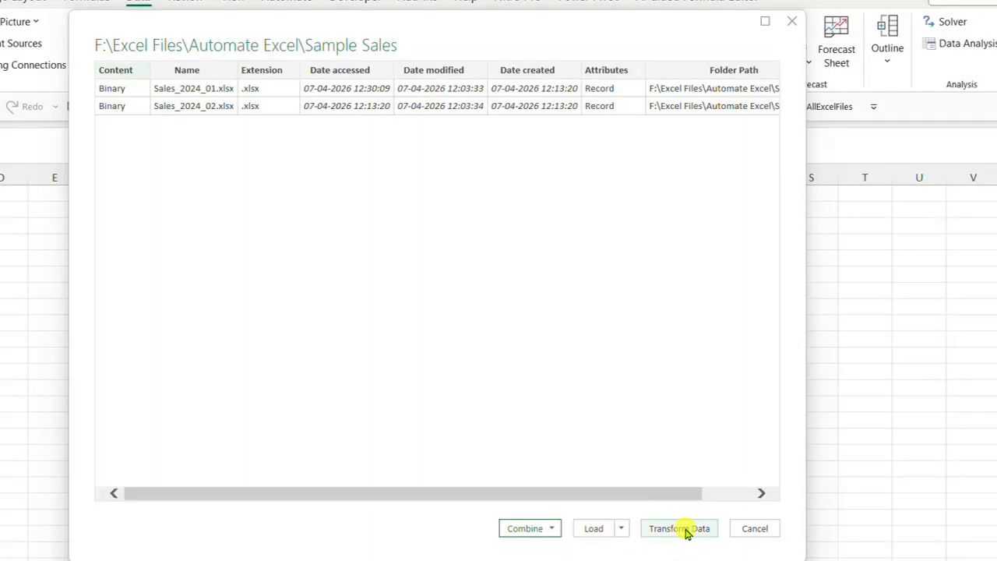
click(684, 529)
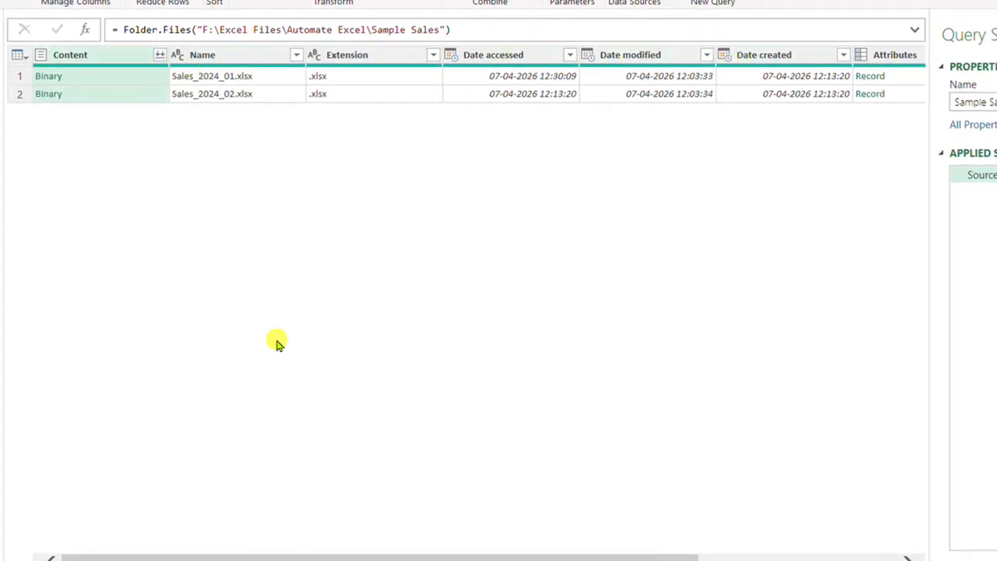
Look over the file attribute columns of the Sample Sales query and remove every column except Content
drag(279, 558, 516, 556)
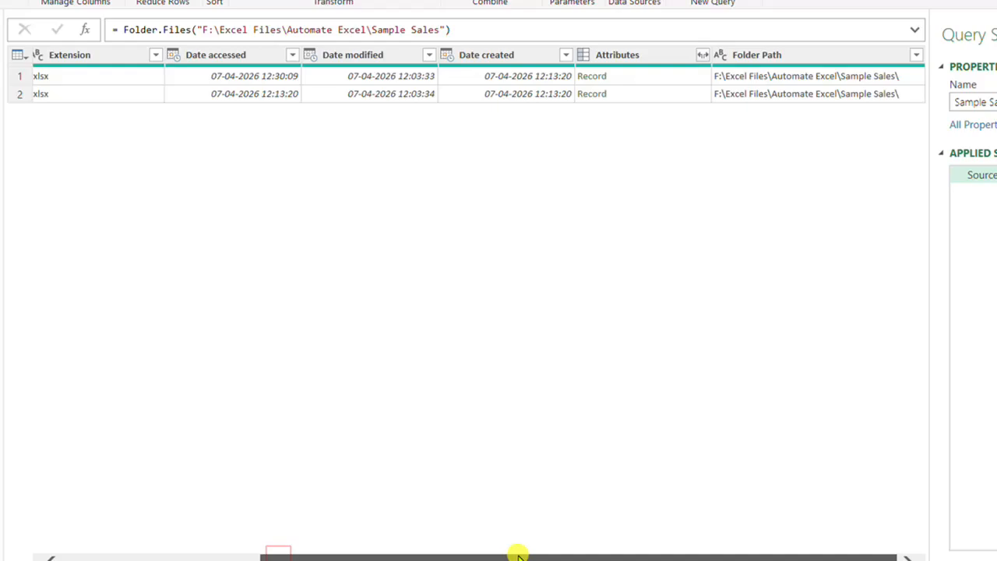
drag(451, 558, 253, 558)
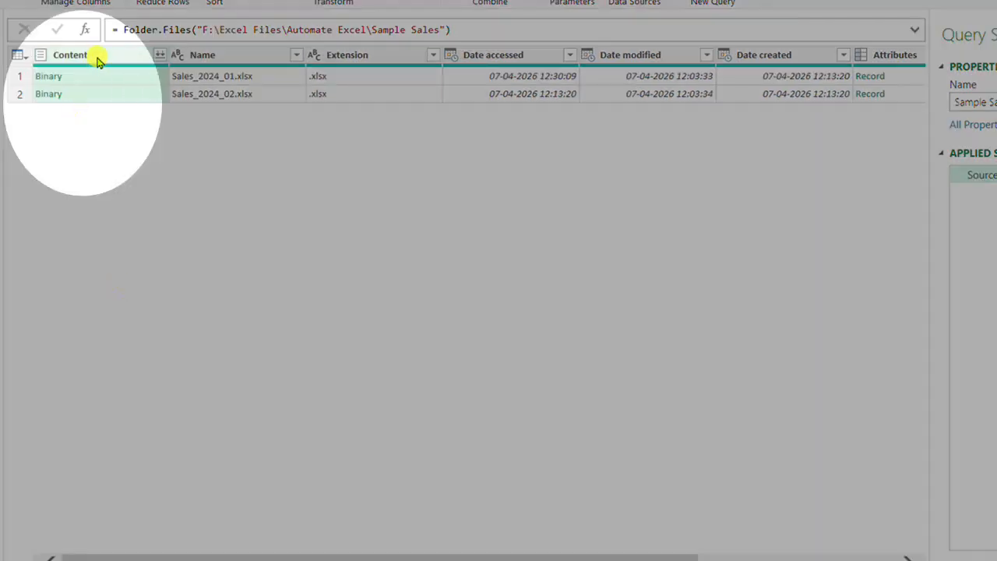
right_click(98, 61)
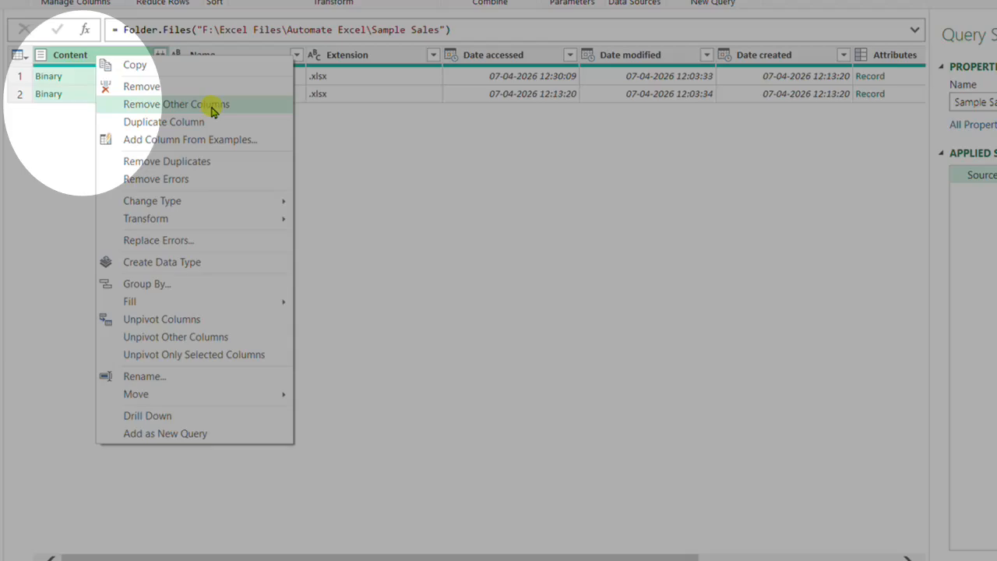
click(212, 110)
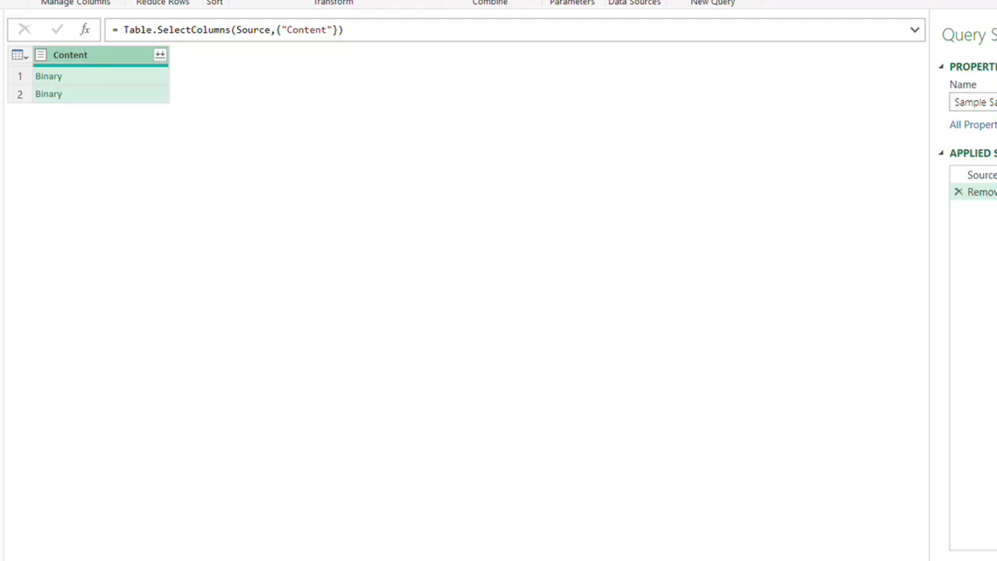
Add a custom column named Custom with the formula = Excel.Workbook([Content])
click(148, 22)
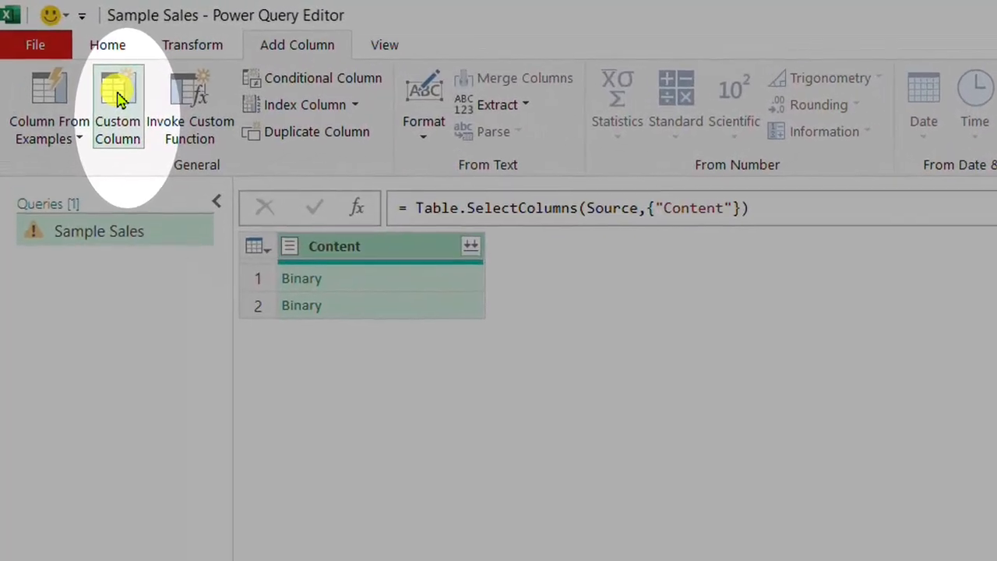
click(119, 97)
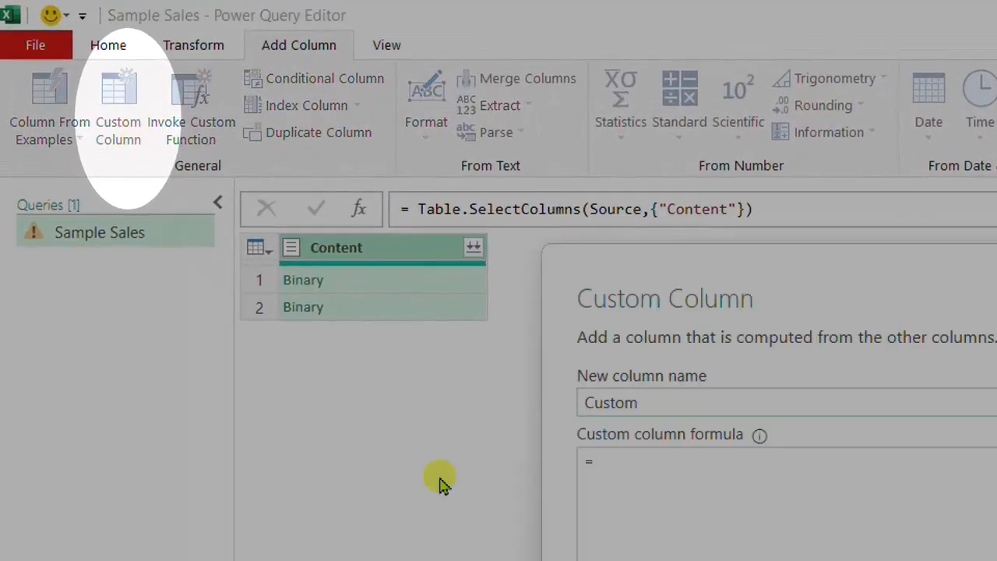
click(648, 462)
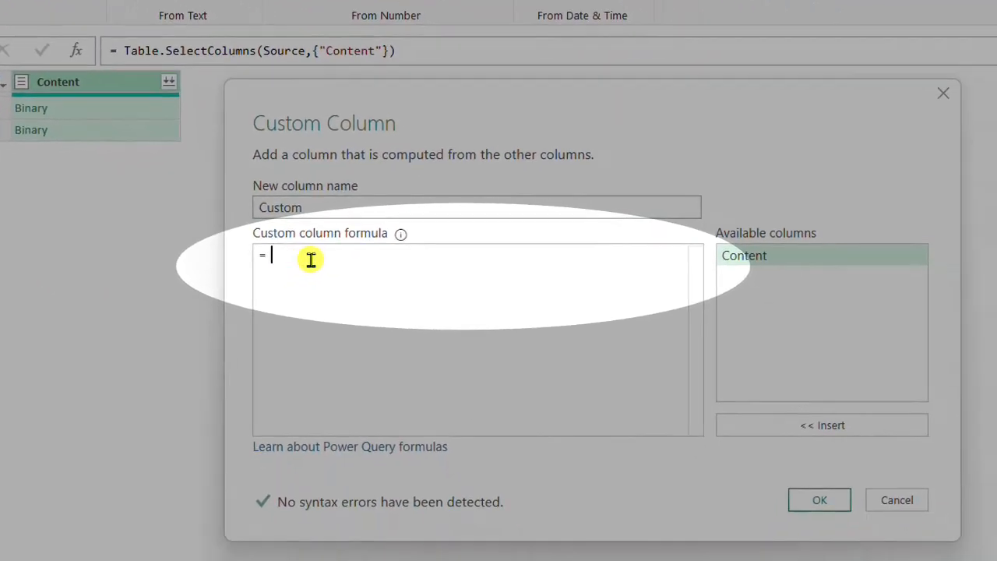
text(exce)
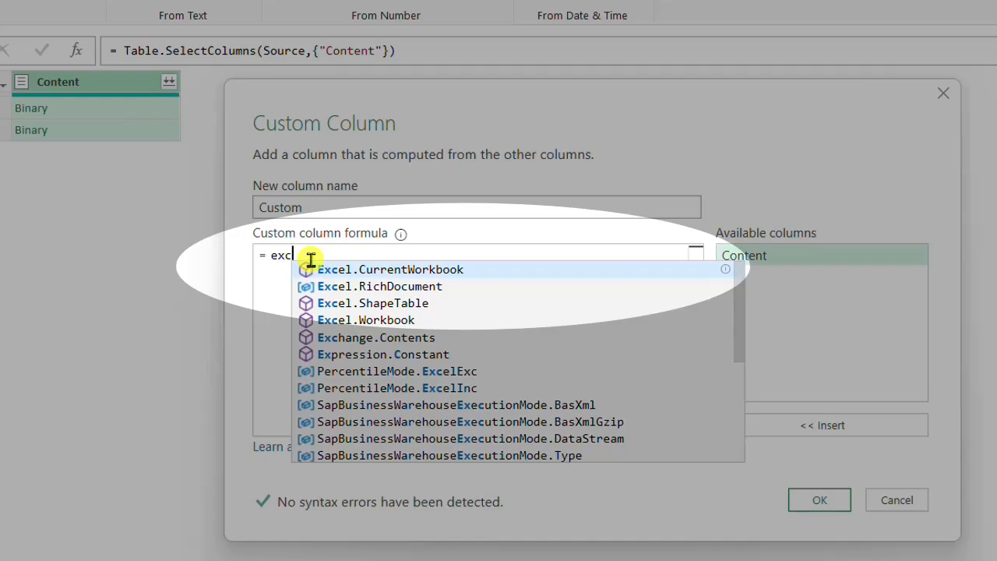
click(368, 319)
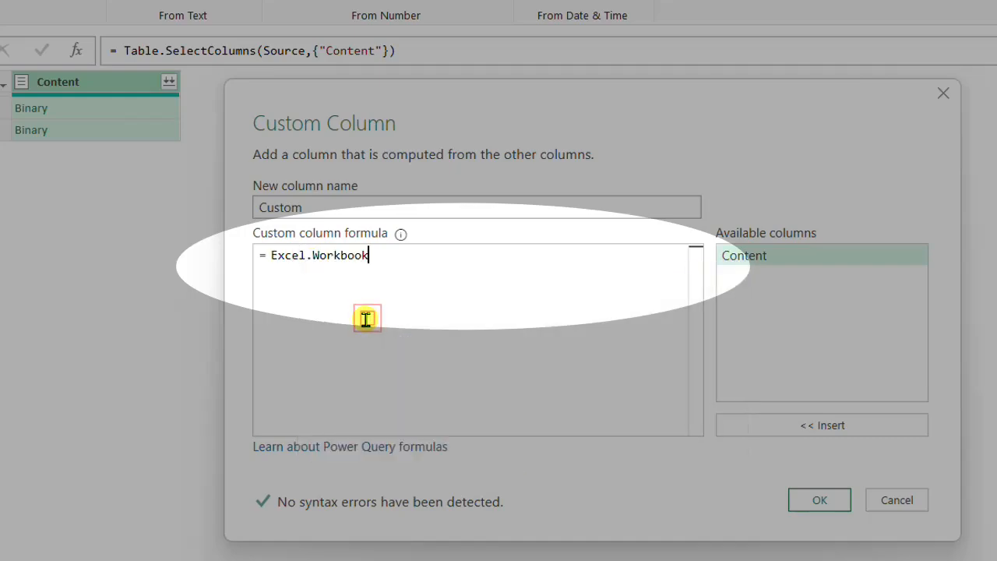
text(()
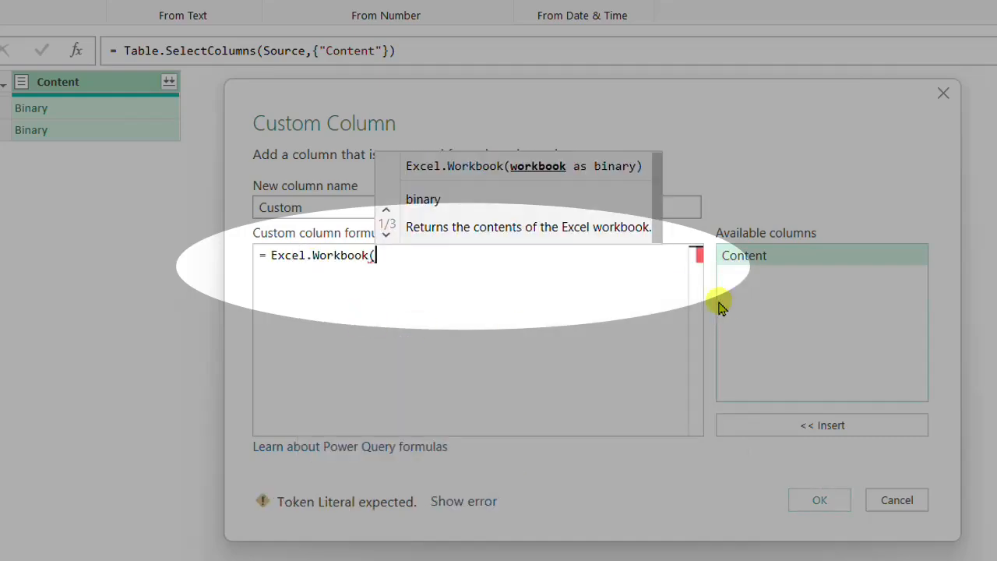
double_click(748, 263)
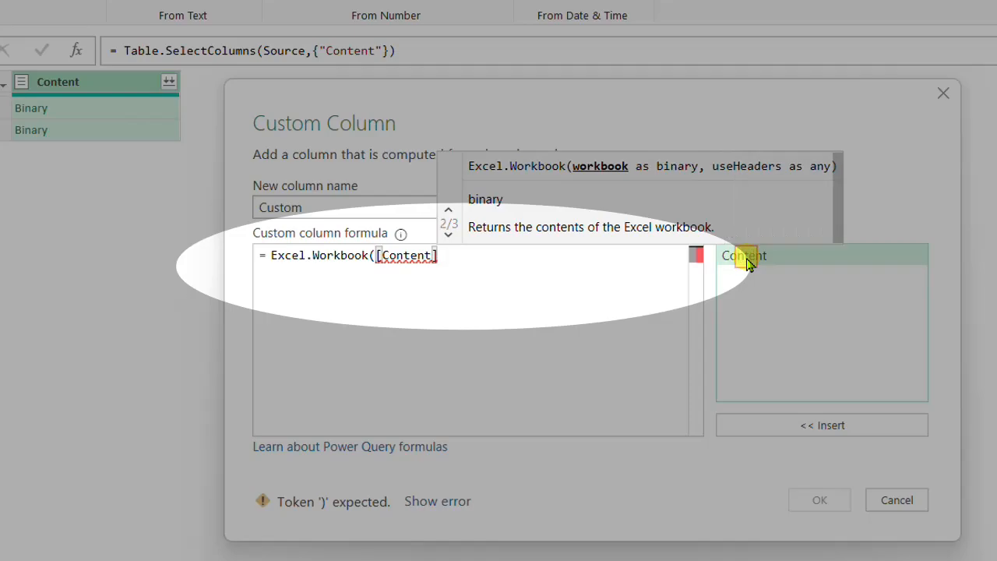
text())
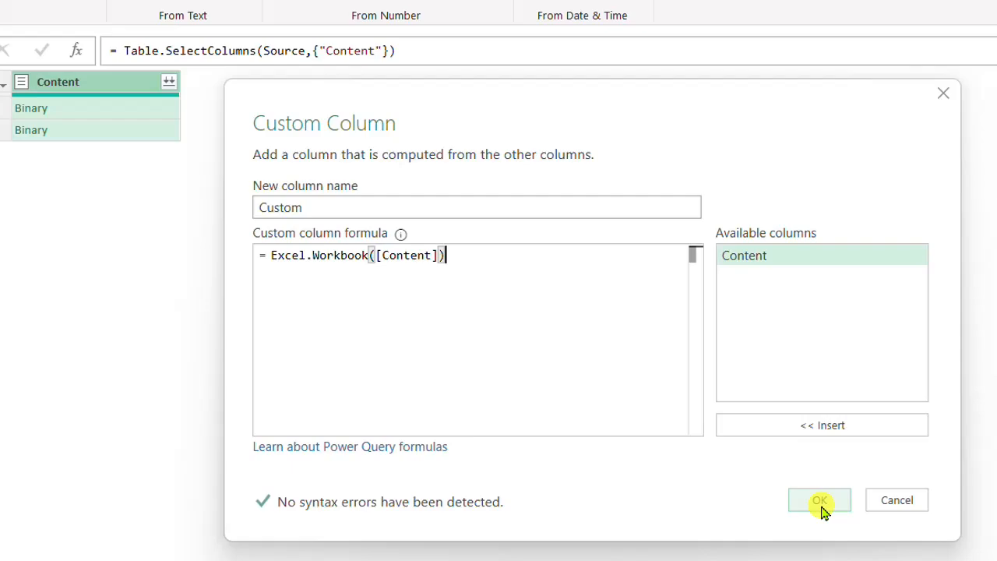
click(820, 501)
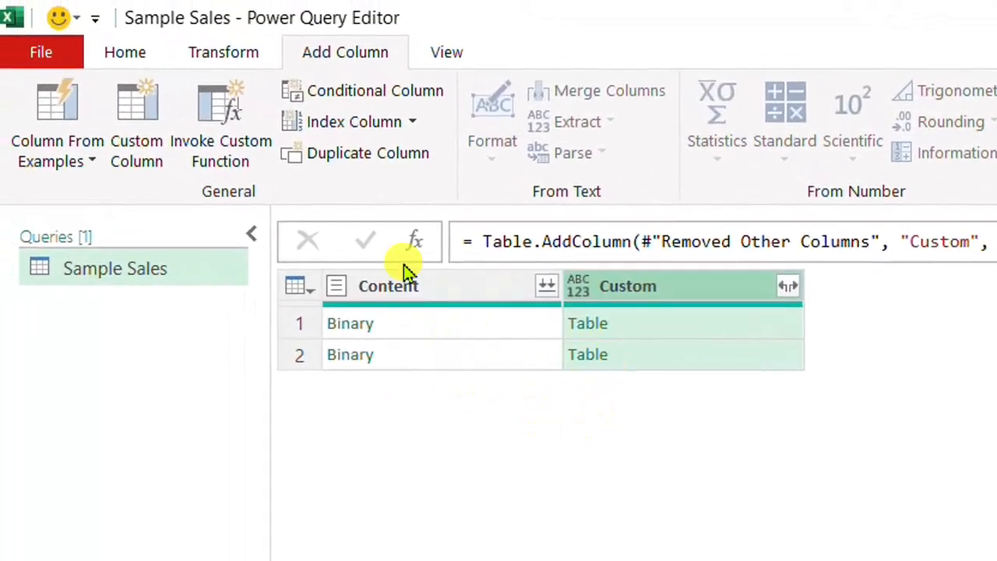
Remove the Content column from the Sample Sales query
click(436, 296)
right_click(437, 296)
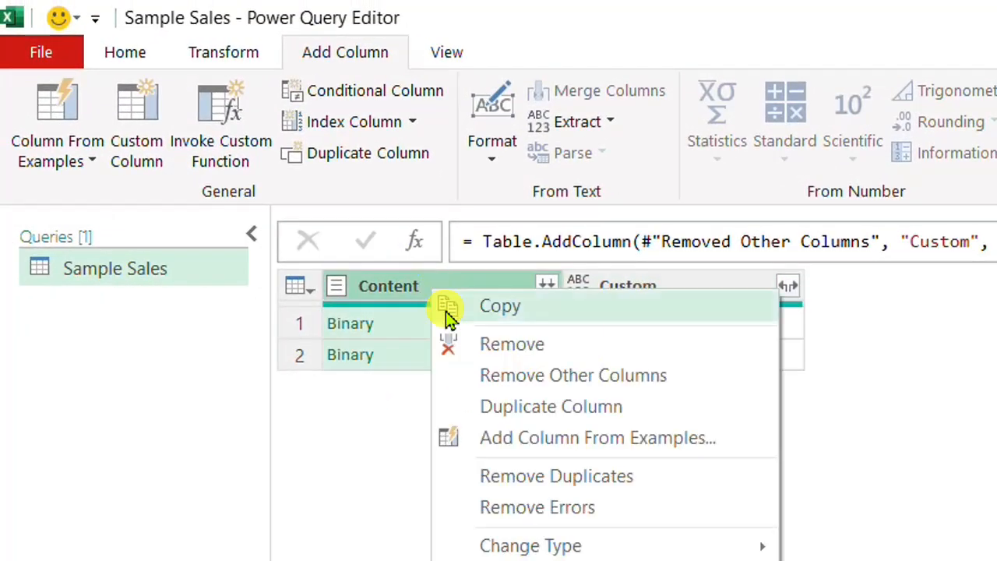
click(483, 353)
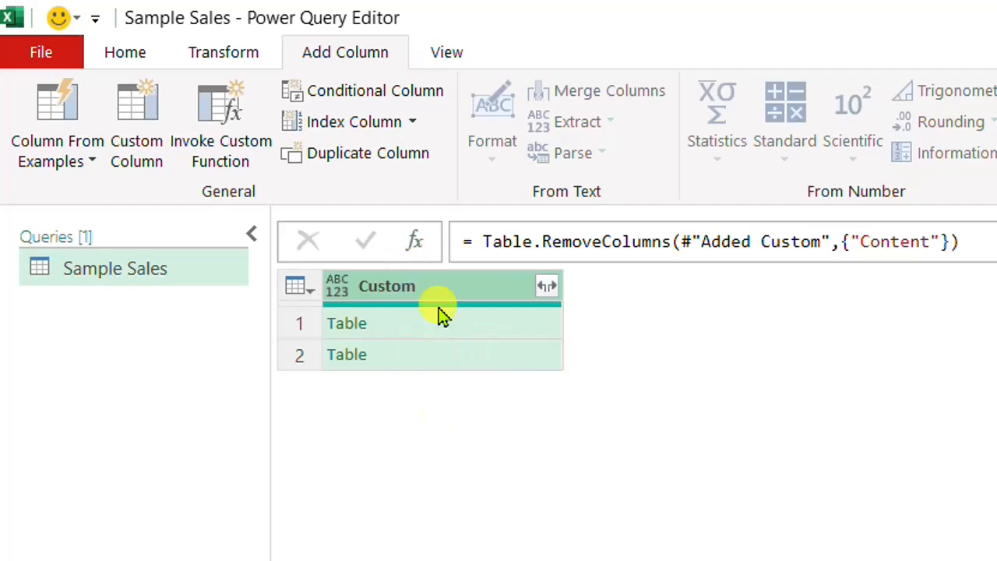
Preview the first nested table and expand the Custom column to the Data field only, without the original column name as prefix
click(505, 327)
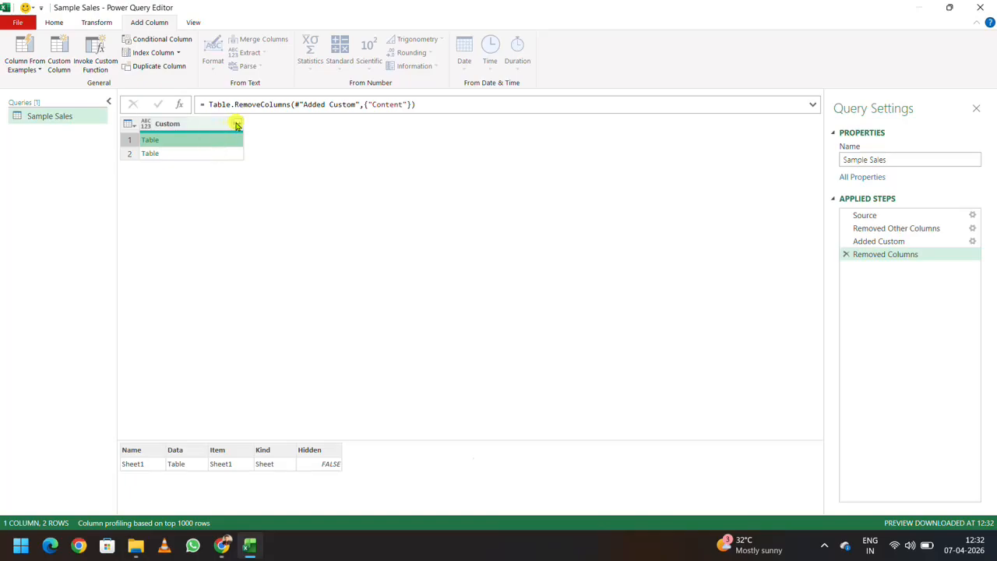
drag(218, 431, 216, 259)
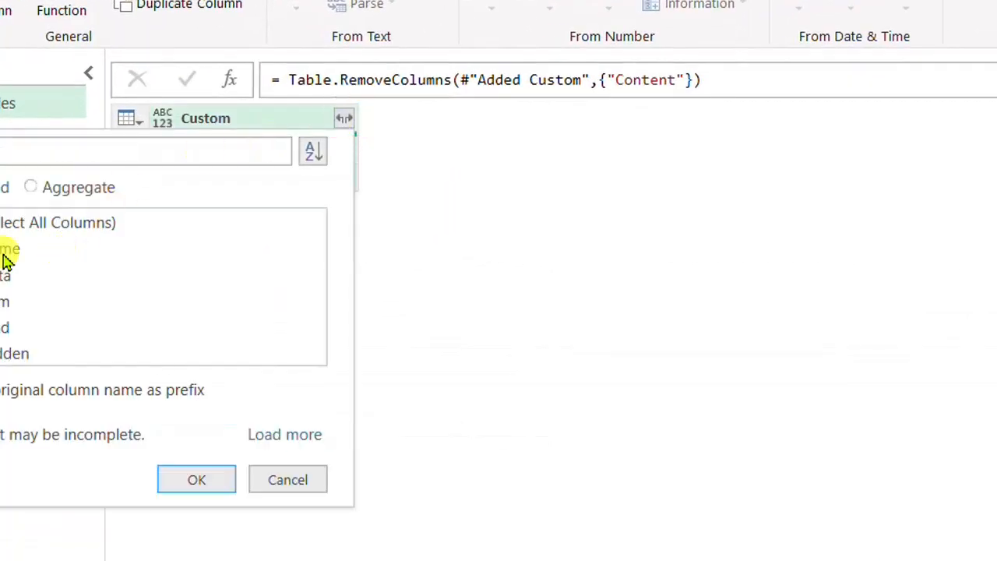
click(29, 262)
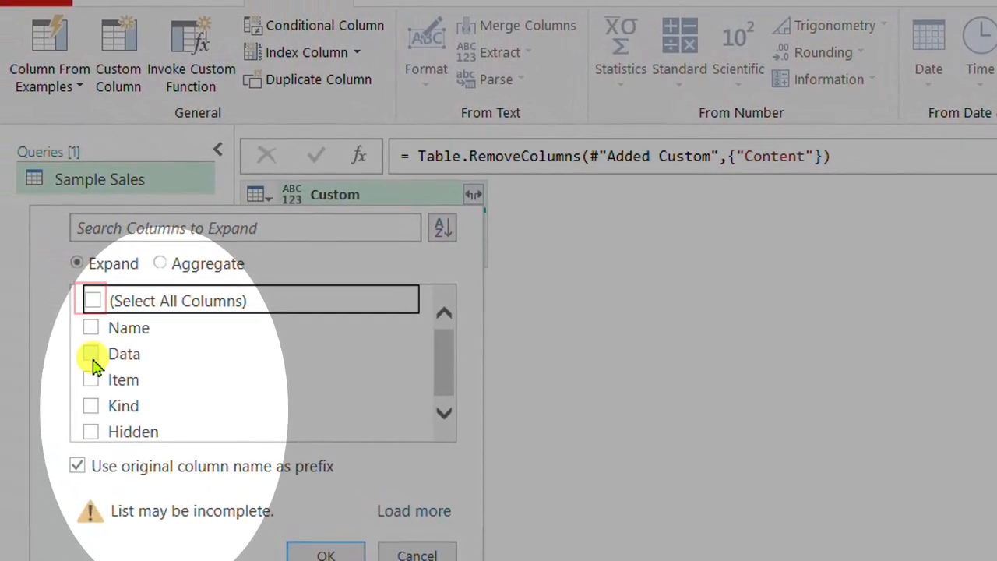
click(91, 357)
click(79, 468)
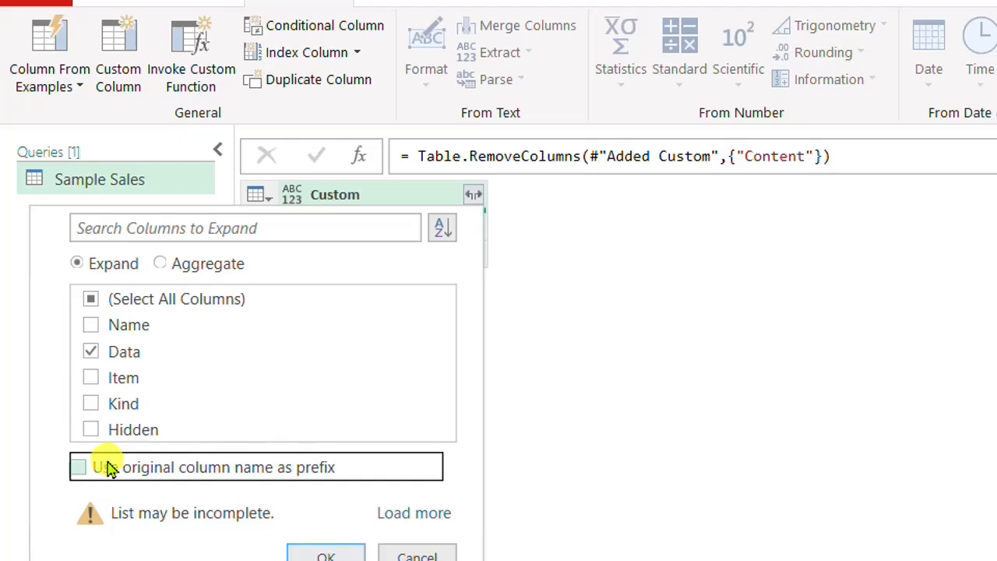
click(322, 553)
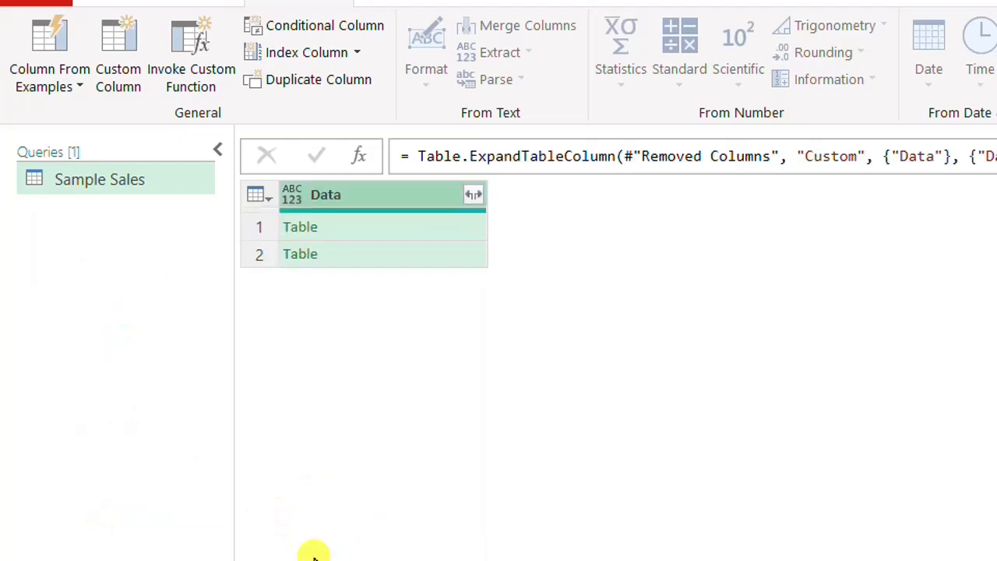
Preview the nested tables in the Data column and add a custom column named Custom with the formula = Table.PromoteHeaders([Data])
click(456, 230)
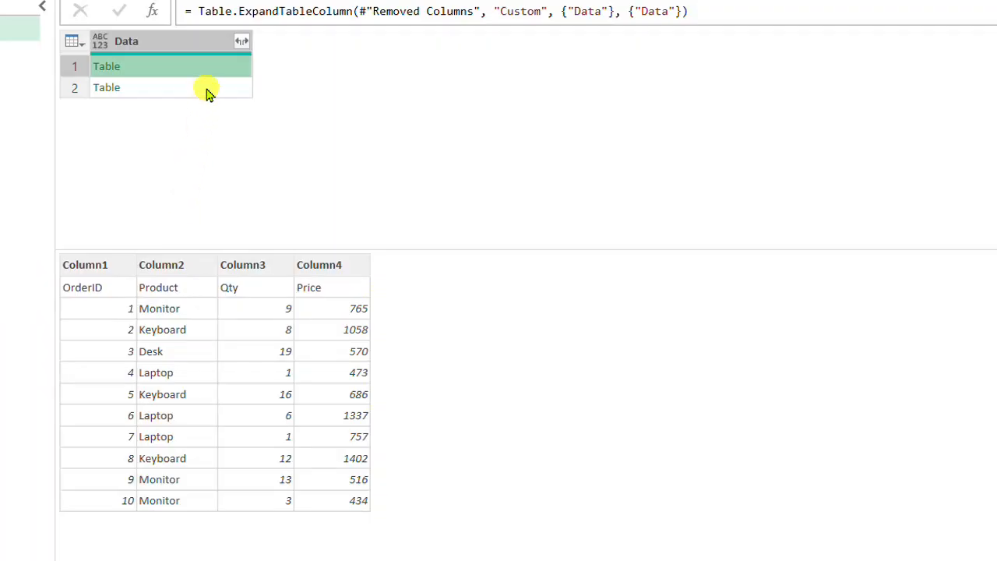
click(206, 88)
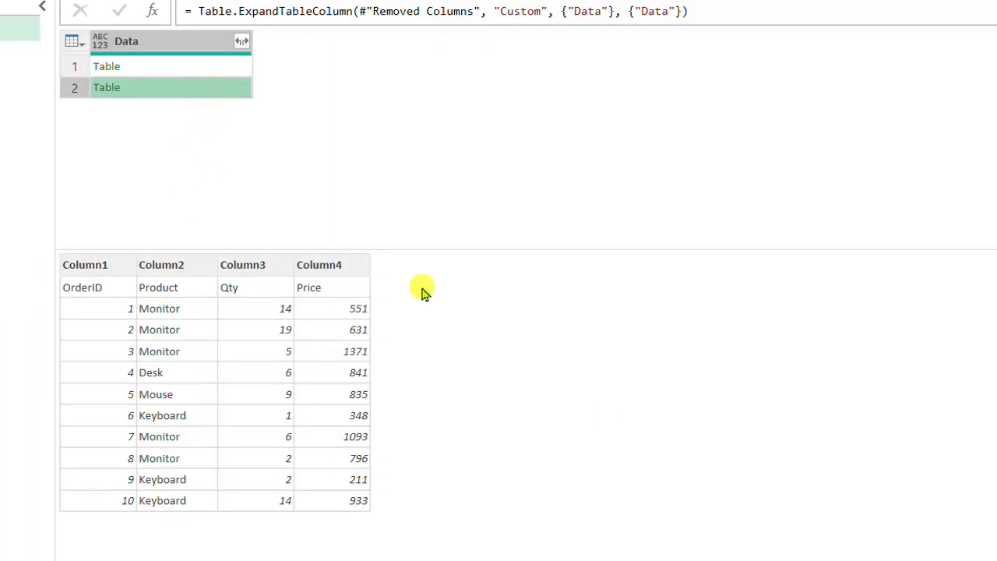
drag(452, 248, 459, 166)
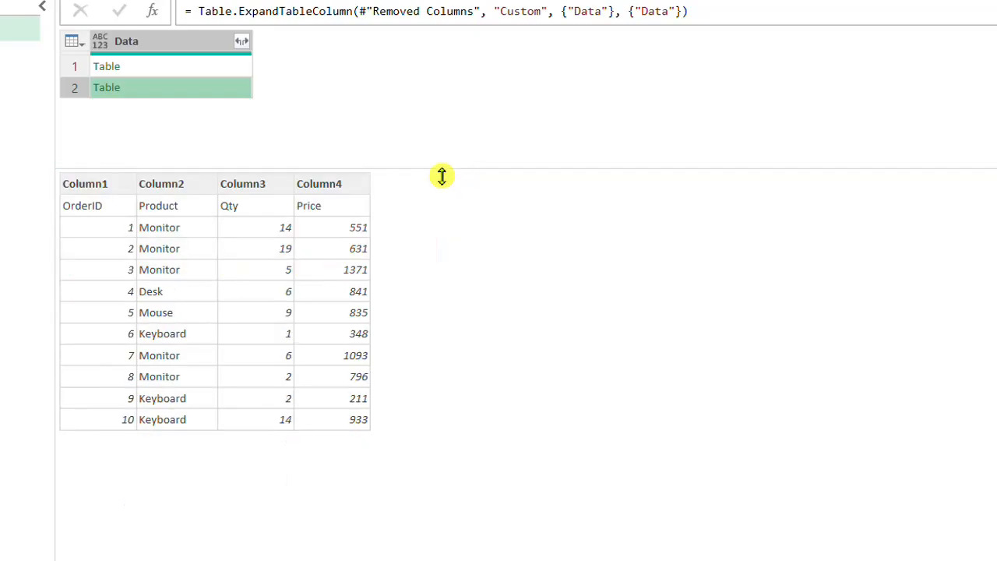
click(180, 70)
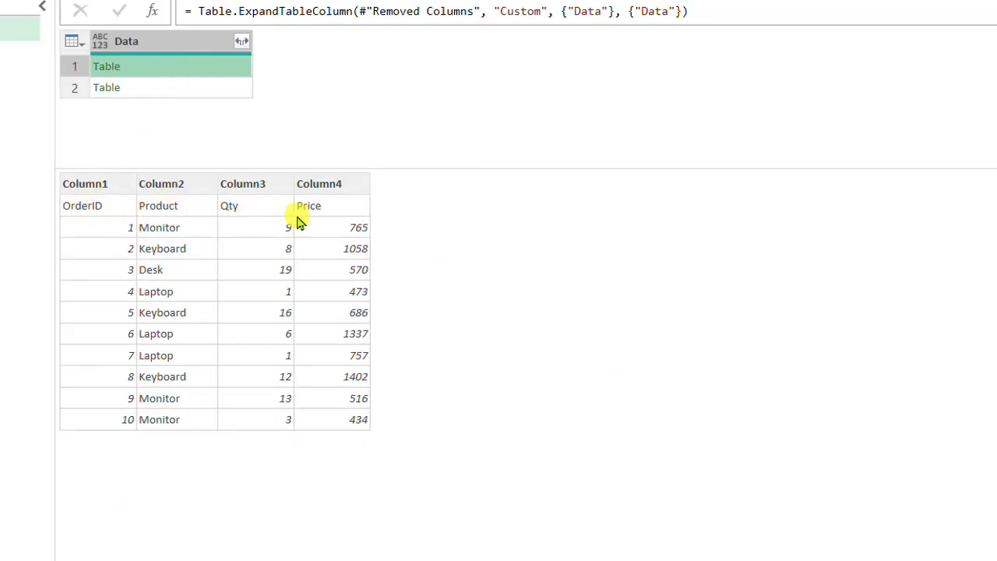
click(178, 44)
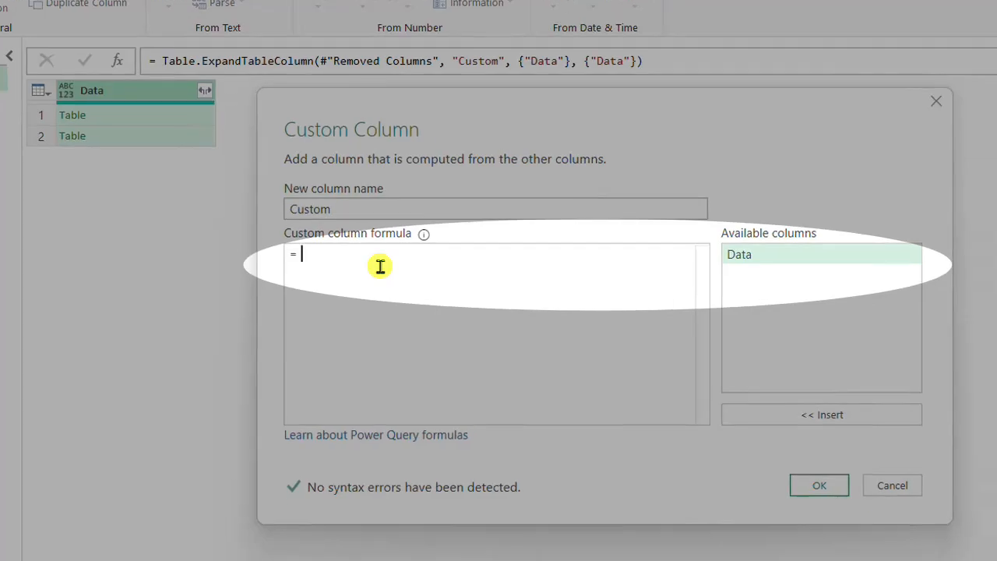
text(ead)
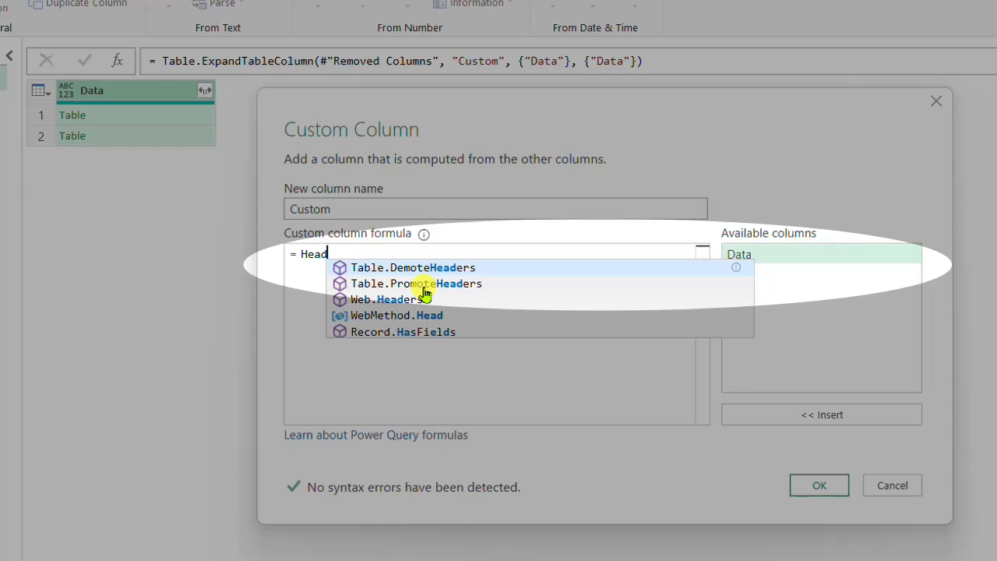
click(426, 285)
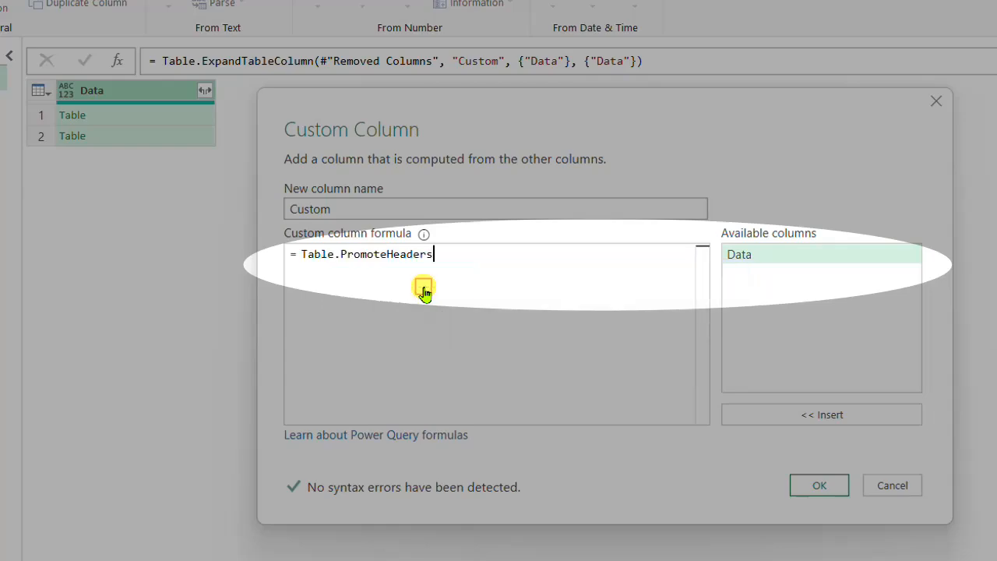
text(()
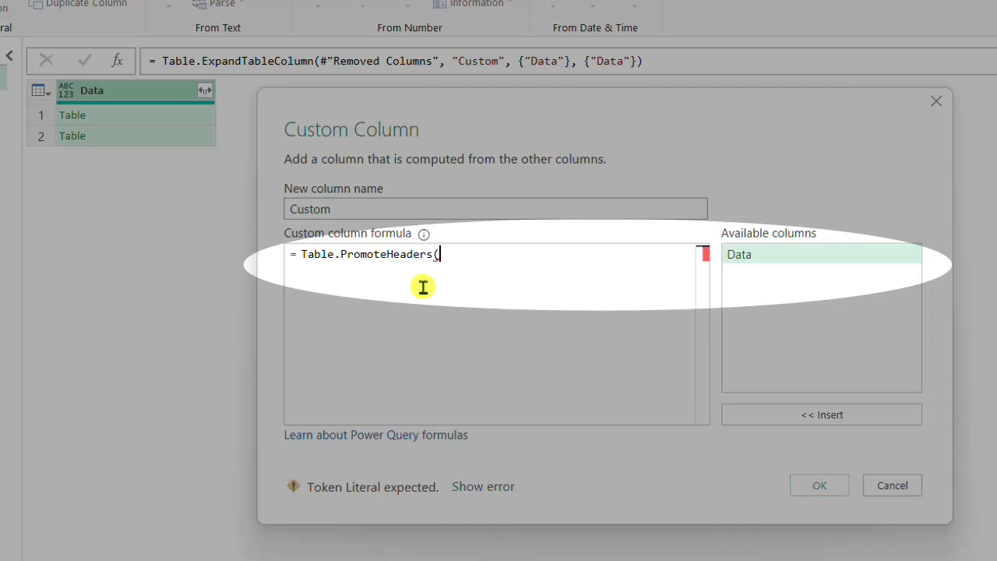
double_click(742, 255)
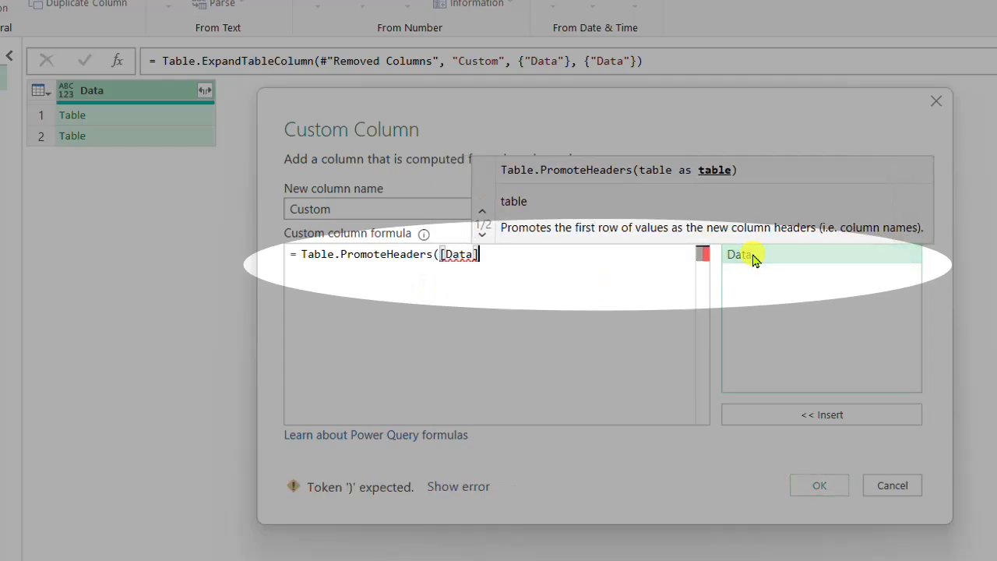
text())
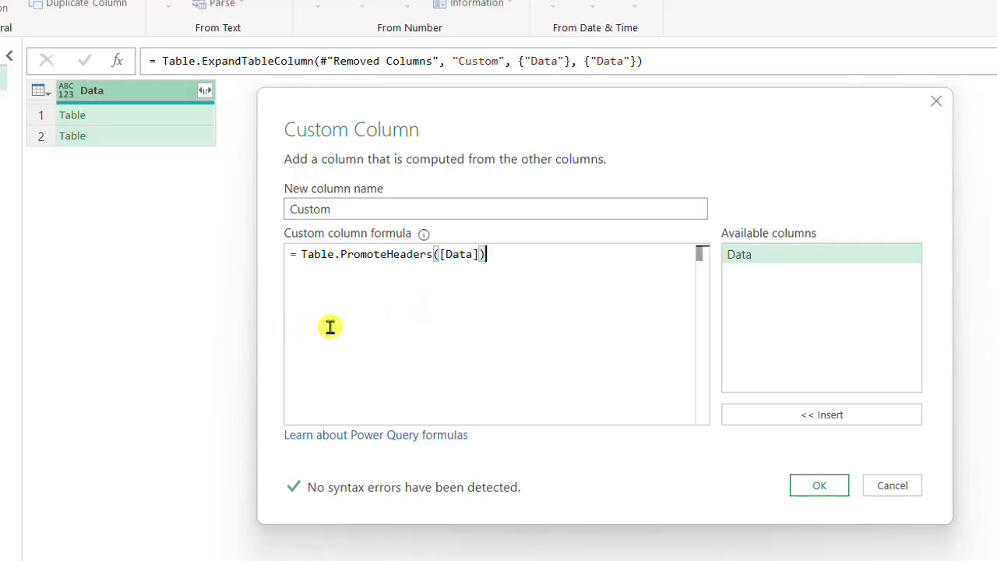
click(831, 491)
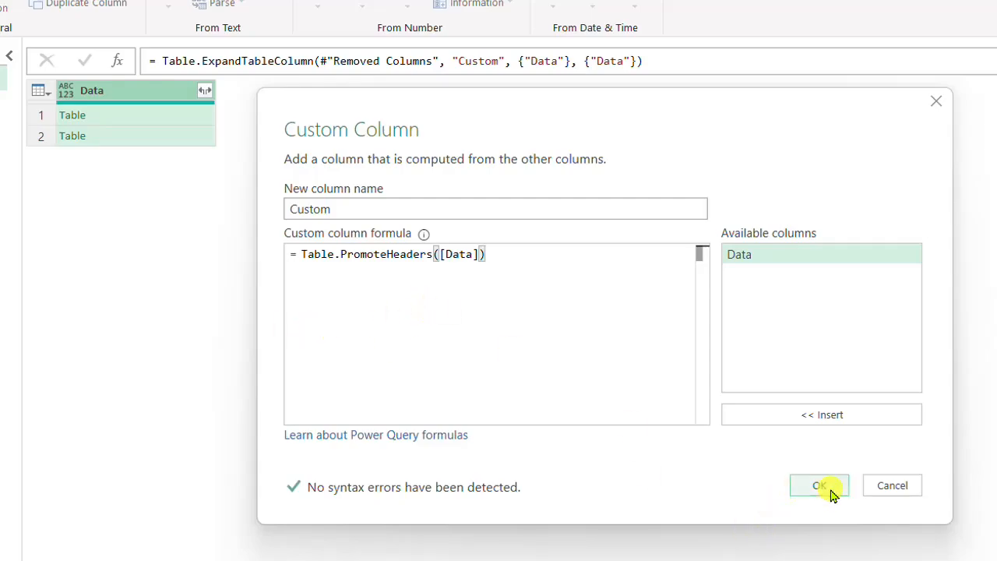
click(830, 491)
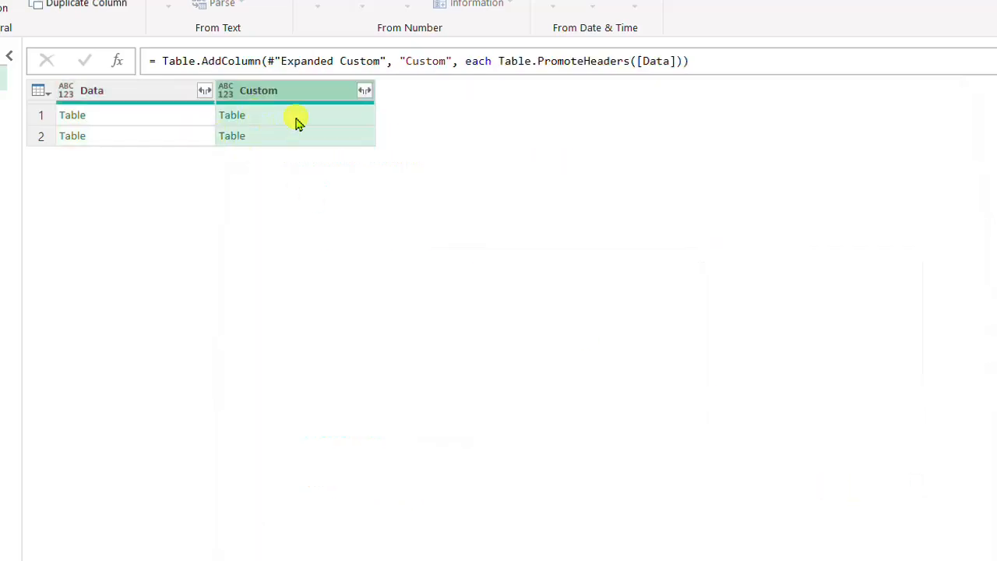
Compare the nested tables of the Data and Custom columns, and remove the Data column from the Sample Sales query
click(306, 121)
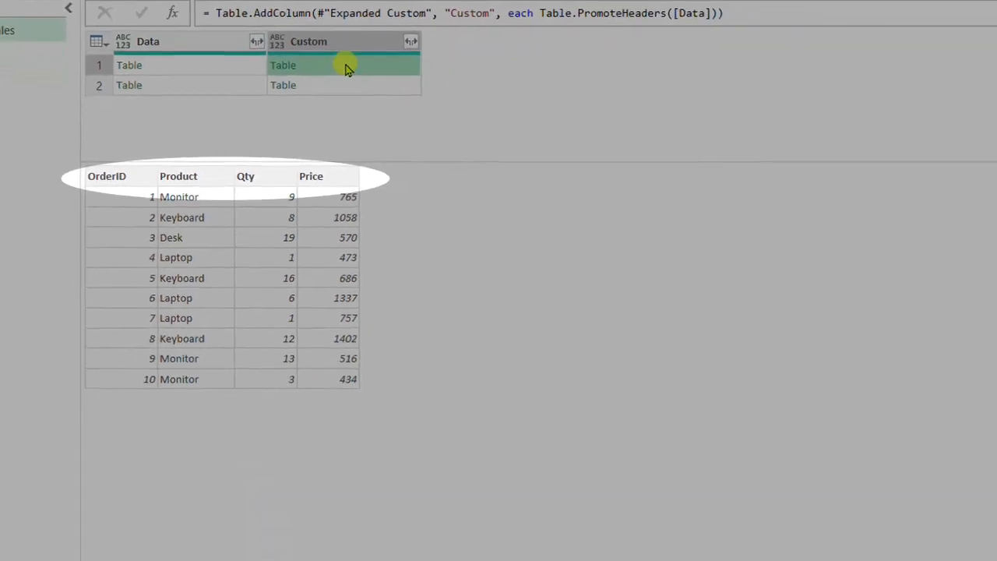
click(345, 86)
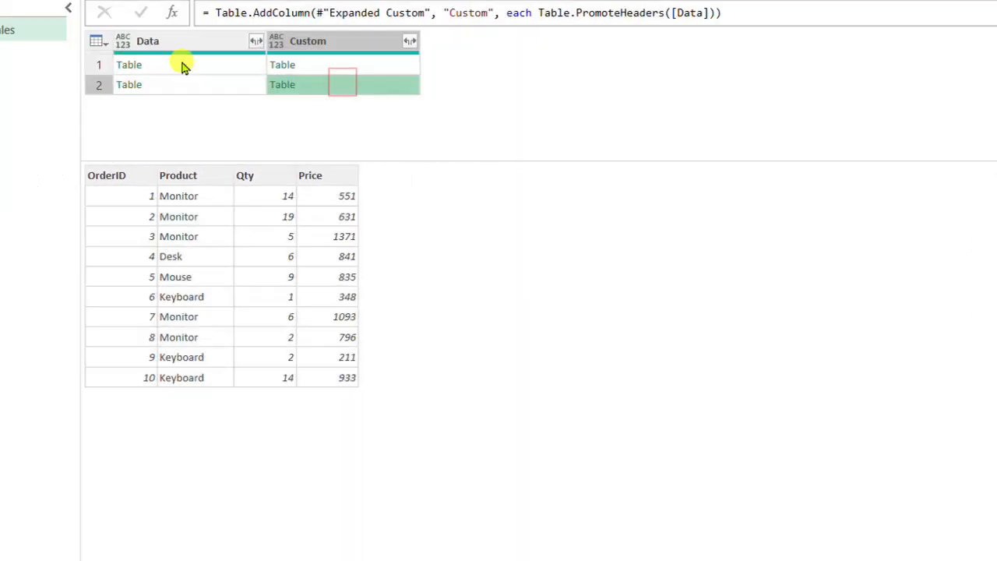
click(182, 65)
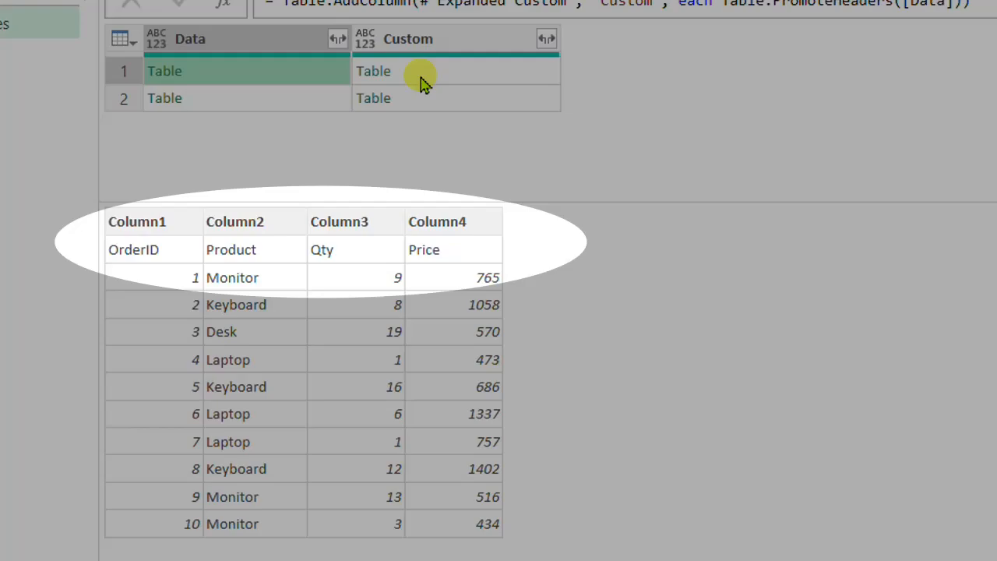
click(421, 78)
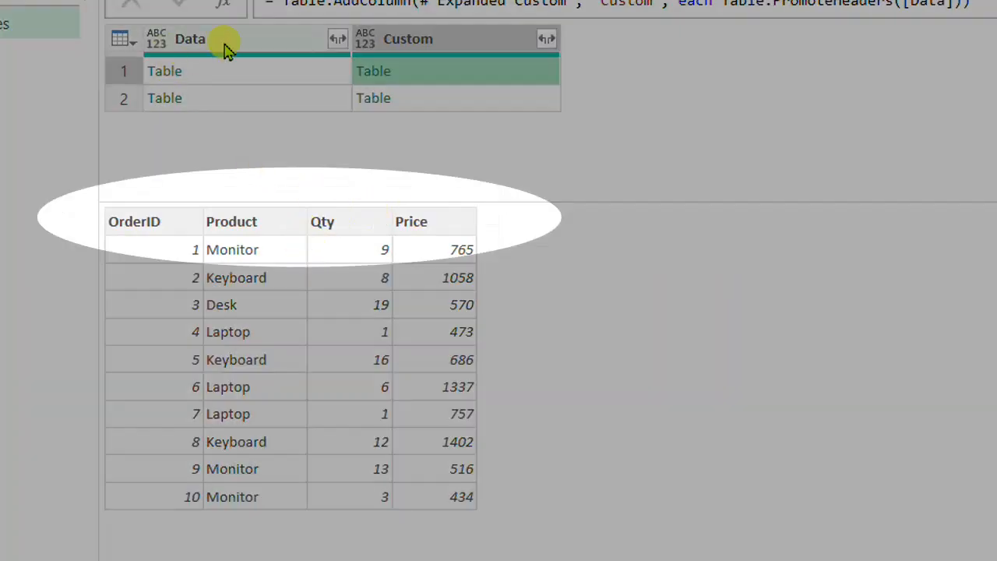
click(232, 41)
right_click(233, 43)
click(280, 82)
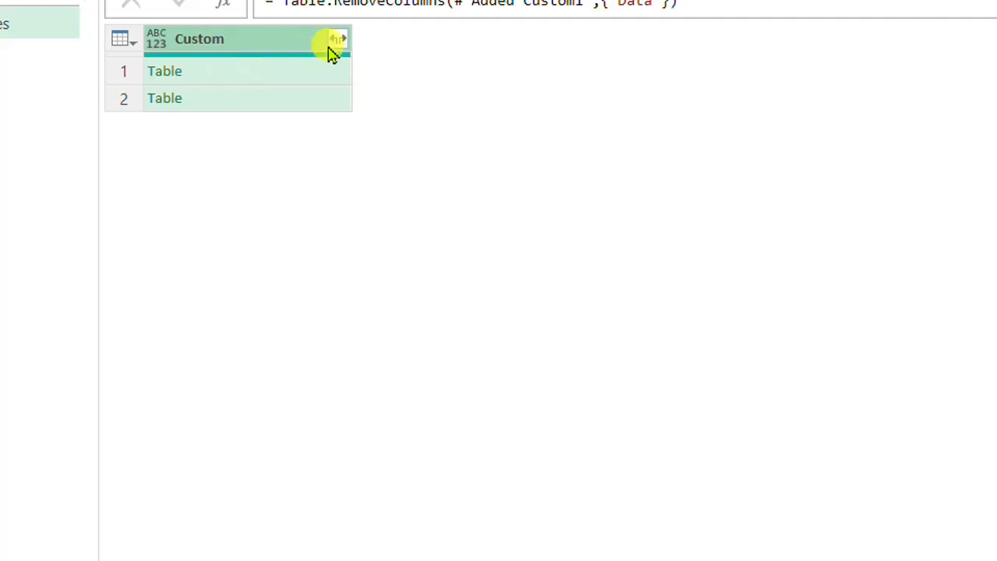
Expand the Custom column to the OrderID, Product, Qty and Price fields, without the original column name as prefix
click(316, 74)
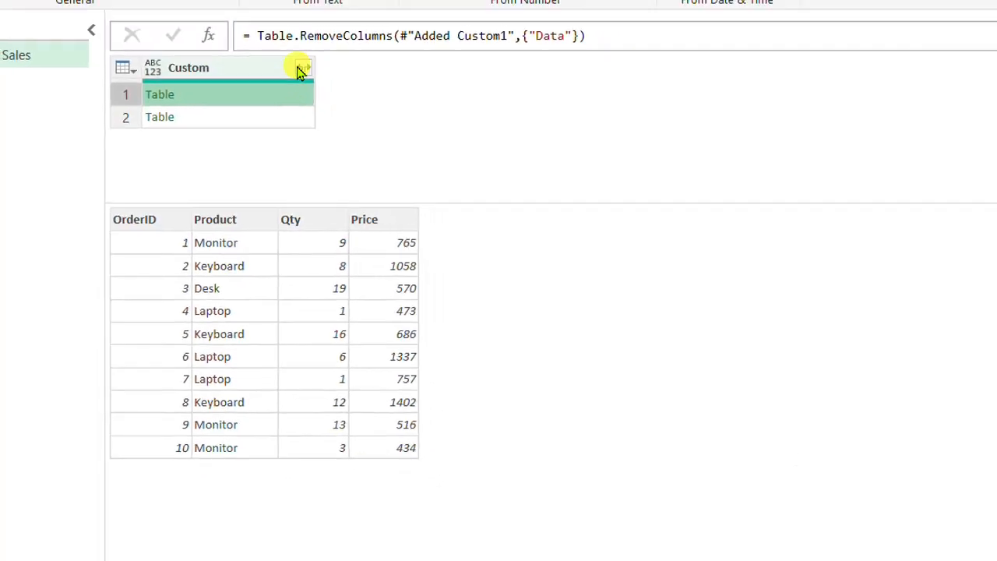
click(303, 69)
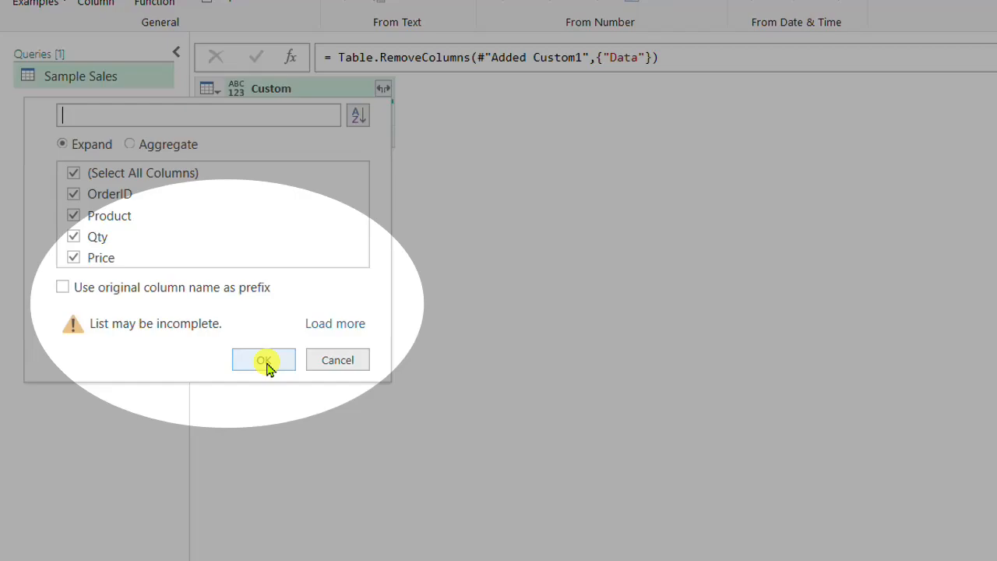
click(163, 292)
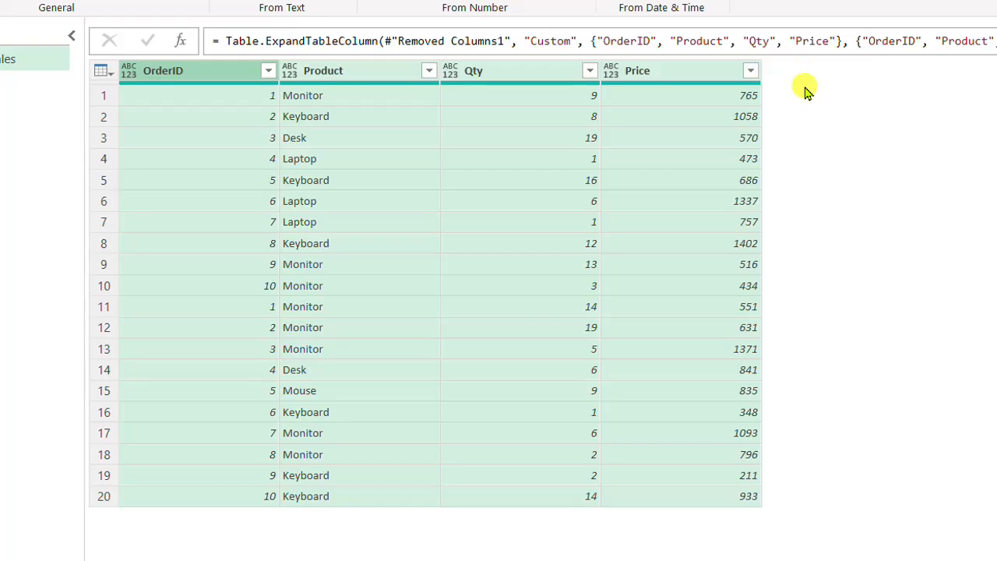
click(805, 81)
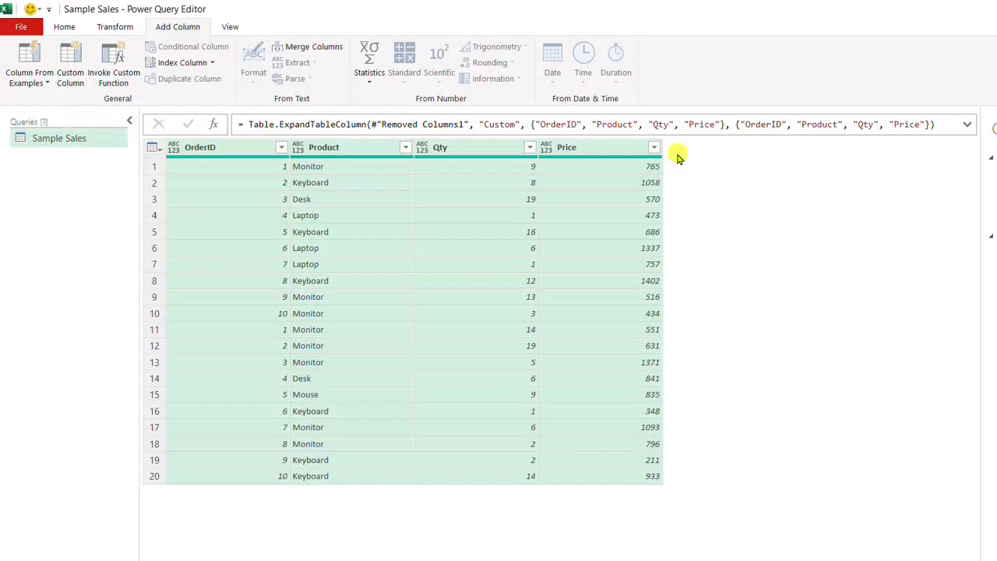
Add a custom column named Revenue with the formula = [Qty]*[Price]
click(70, 62)
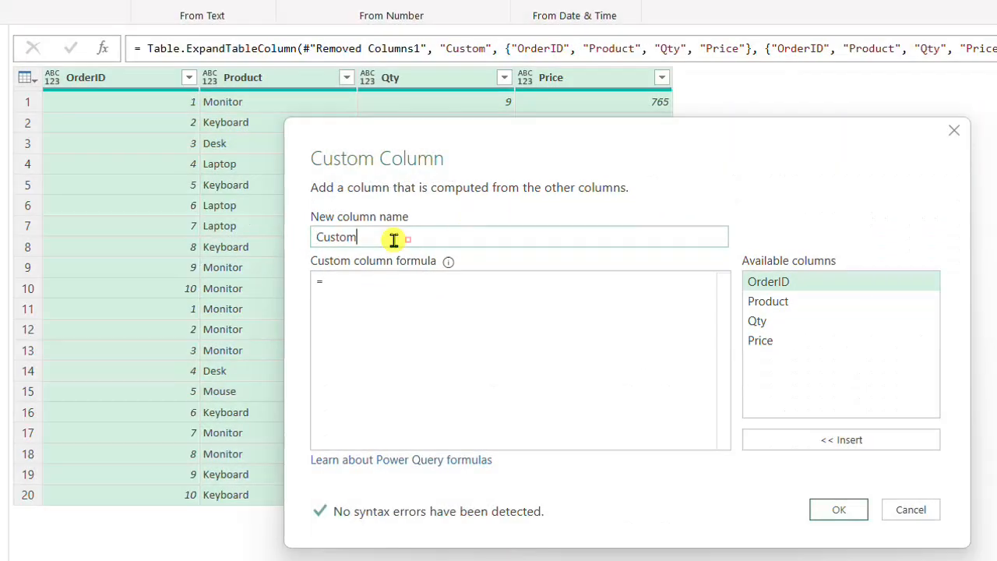
drag(407, 240, 318, 245)
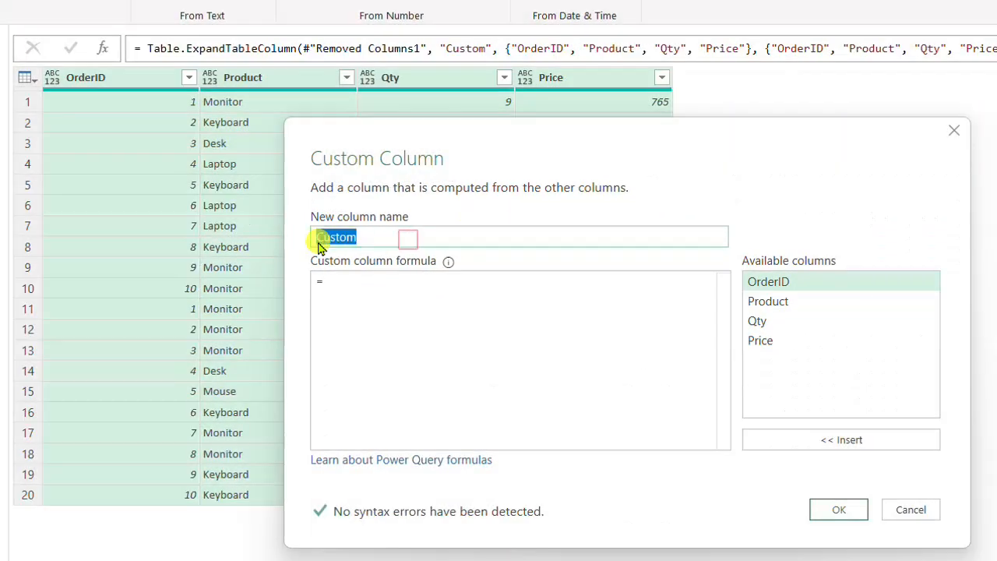
text(Revenue)
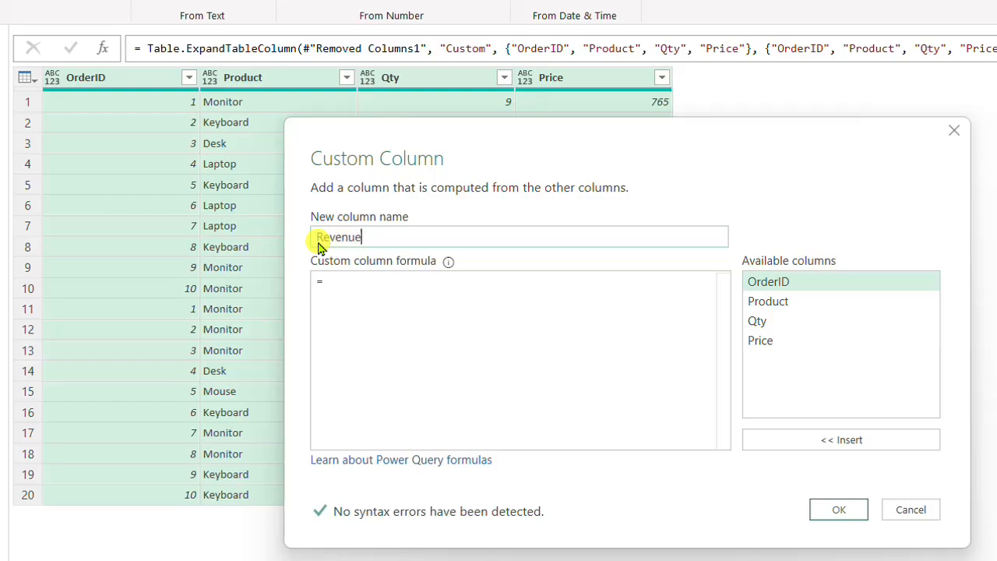
key(Tab)
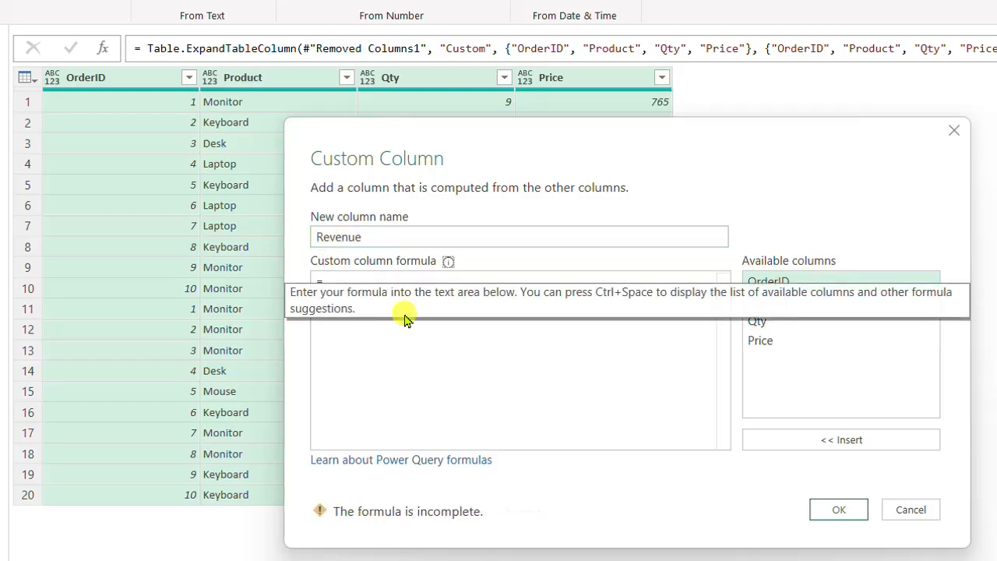
click(401, 285)
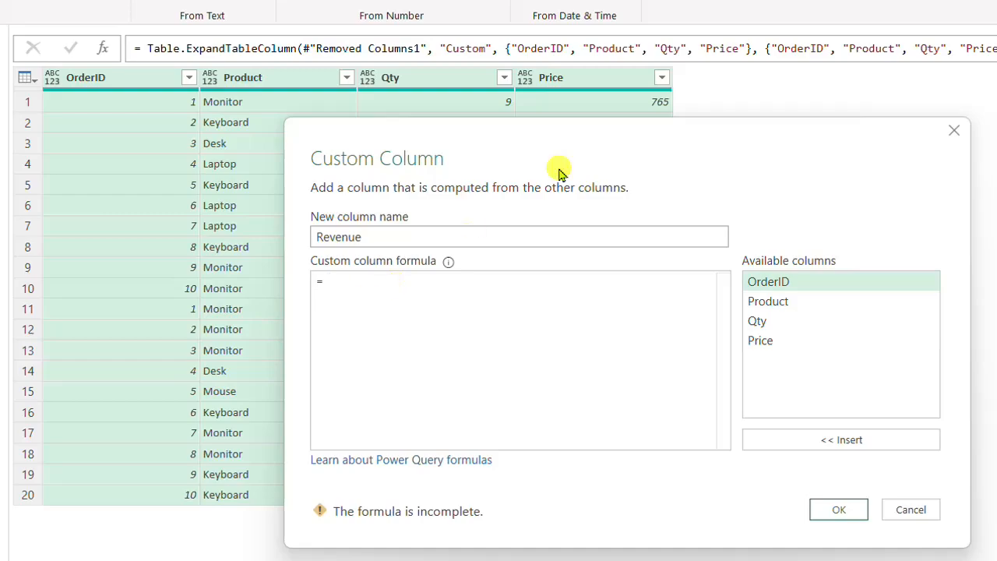
drag(593, 134, 499, 169)
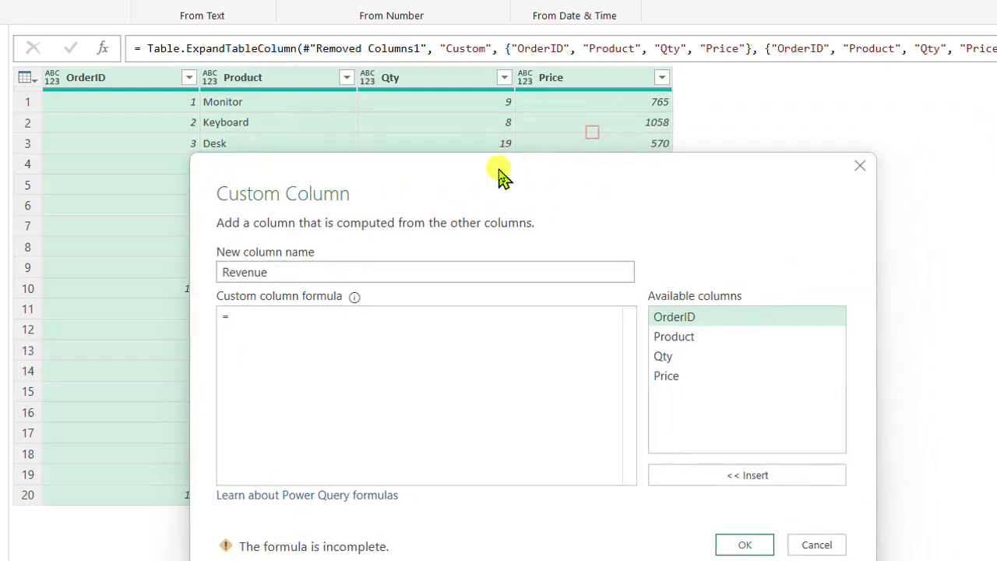
double_click(665, 358)
text(*)
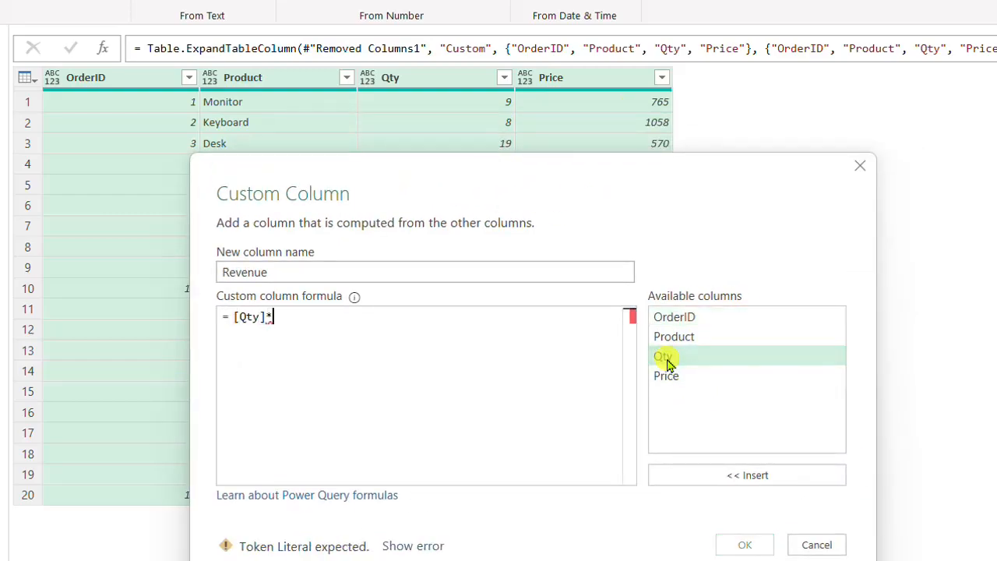
double_click(668, 381)
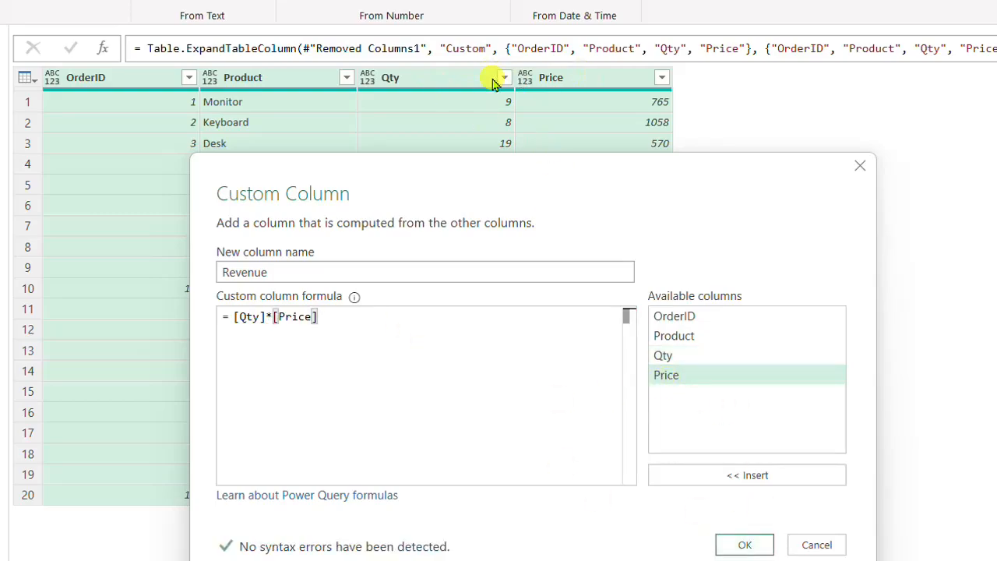
click(744, 546)
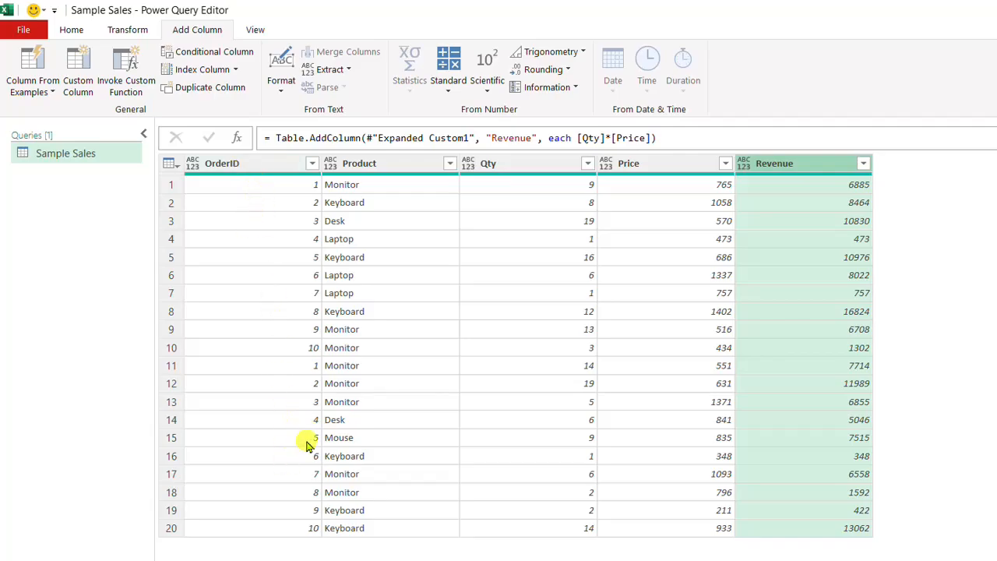
Load the Sample Sales query as a table into a new worksheet of Append.xlsx and look over the loaded rows
click(71, 29)
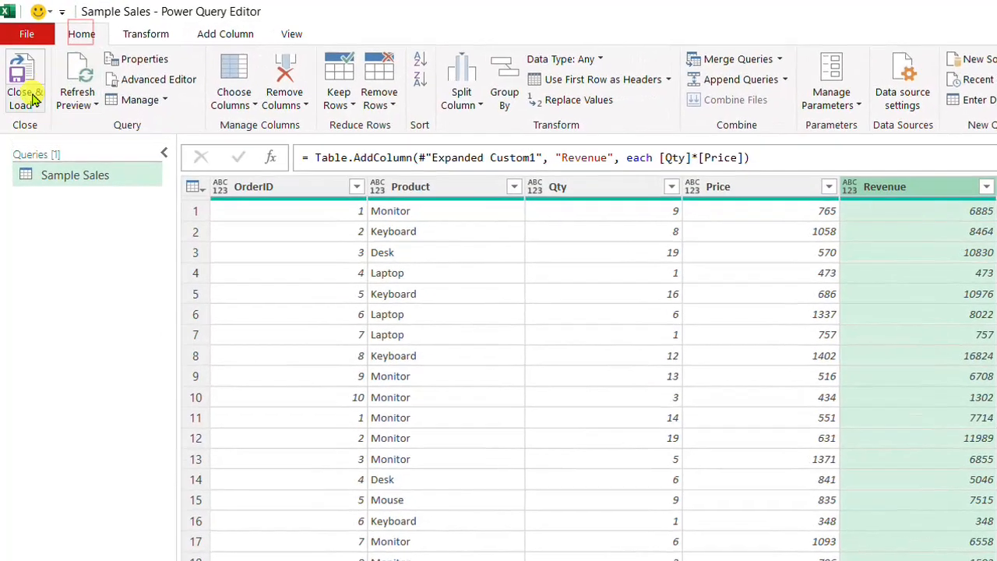
click(32, 91)
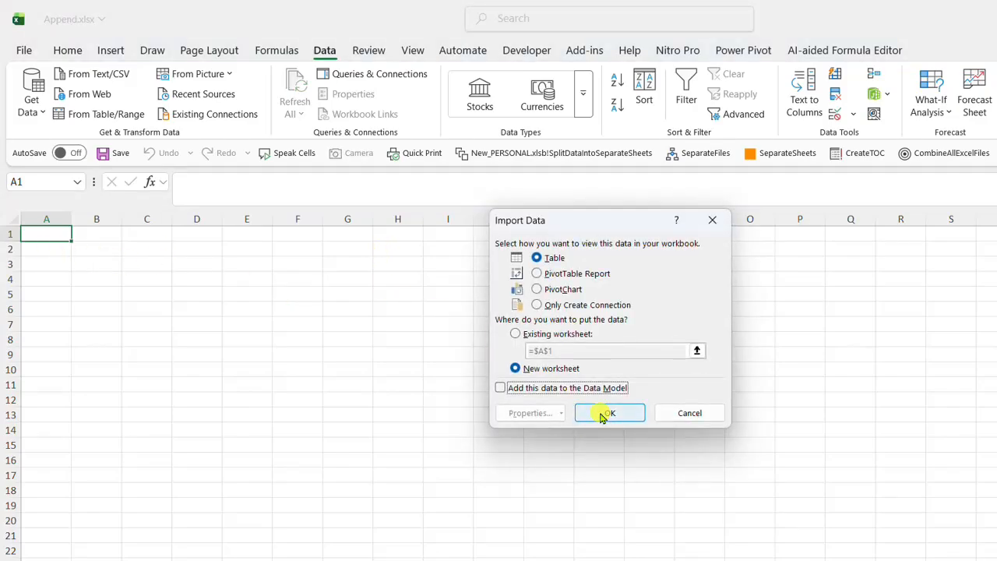
click(604, 415)
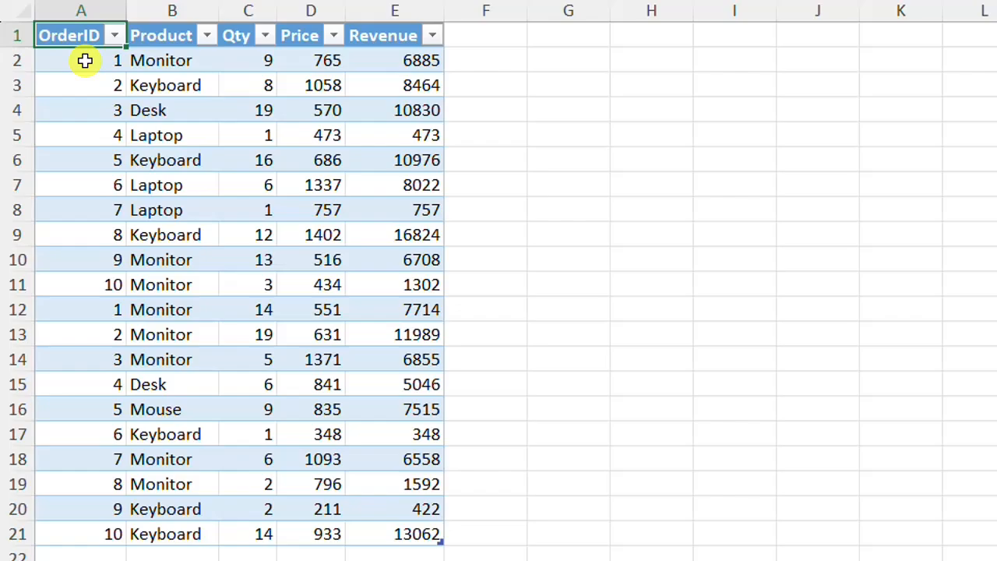
drag(50, 247, 177, 278)
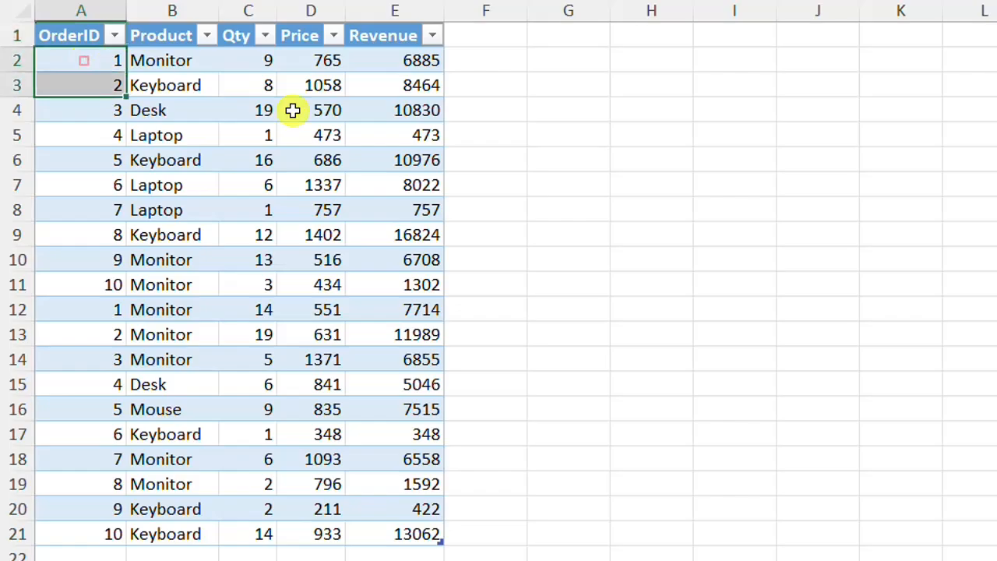
drag(292, 110, 438, 535)
drag(663, 335, 668, 320)
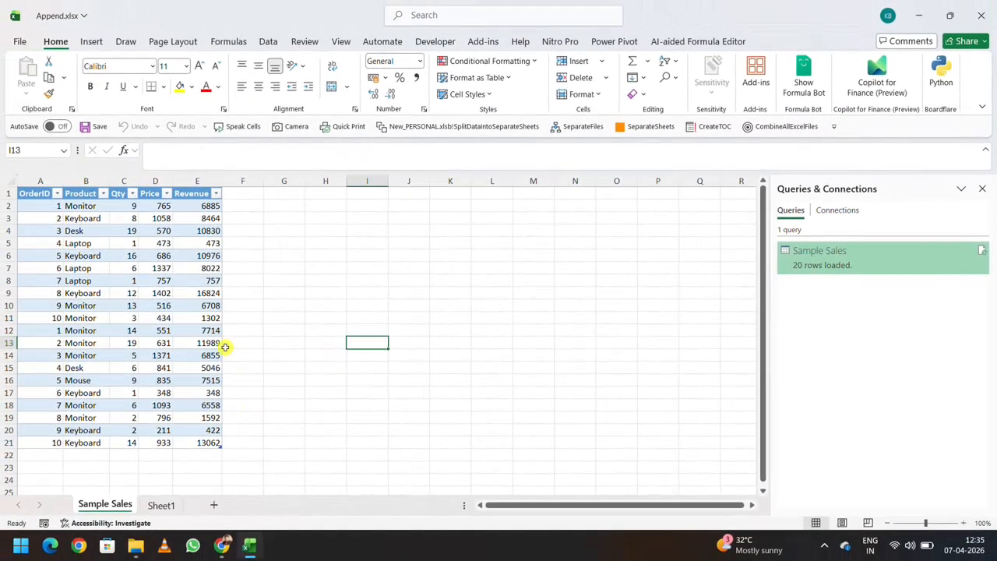
Switch to File Explorer and check which sales workbooks are in the Sample Sales folder
key(alt+Tab)
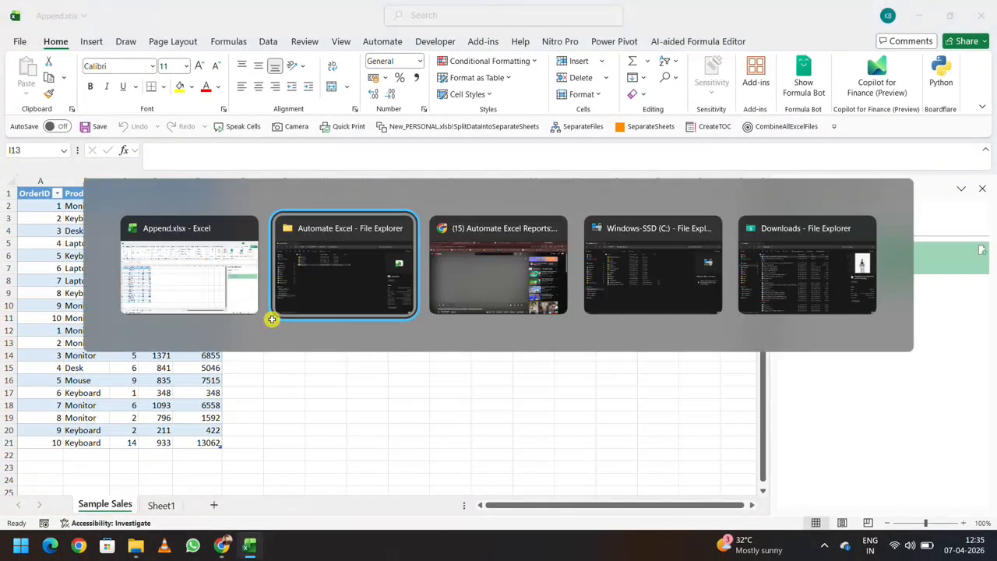
click(207, 240)
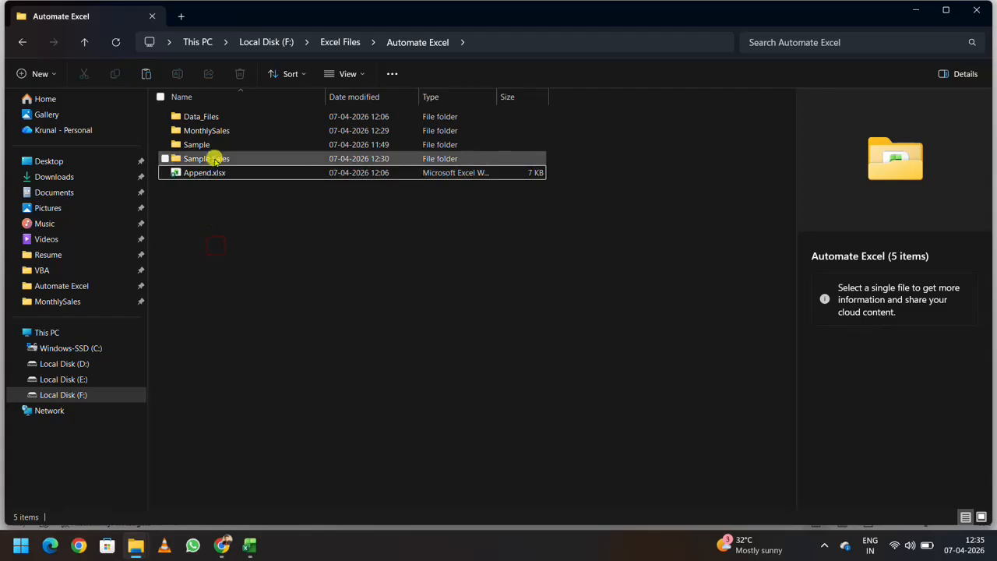
double_click(216, 159)
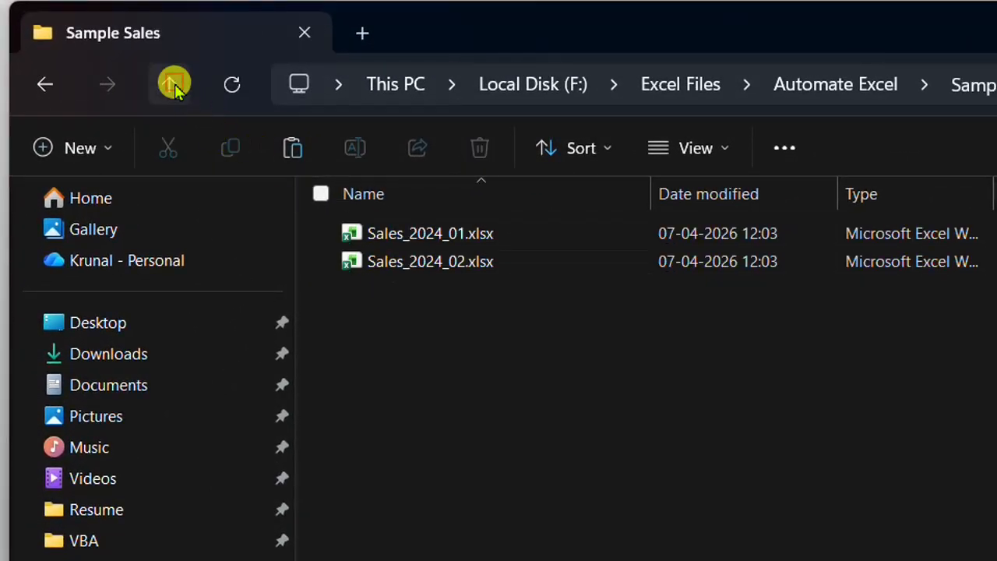
Copy the workbooks Sales_2024_03.xlsx through Sales_2025_12.xlsx from the MonthlySales folder
click(175, 85)
click(396, 264)
double_click(396, 264)
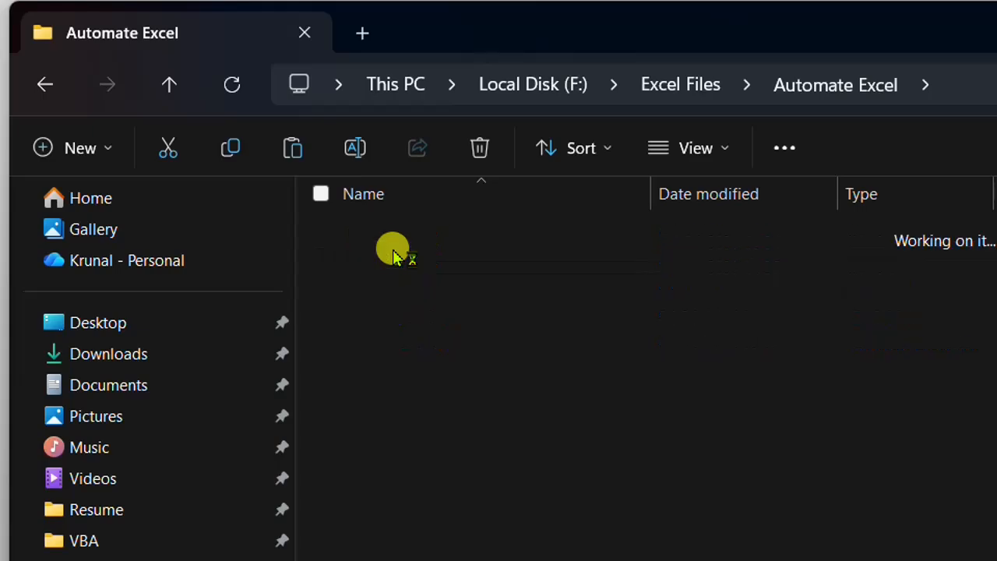
click(417, 286)
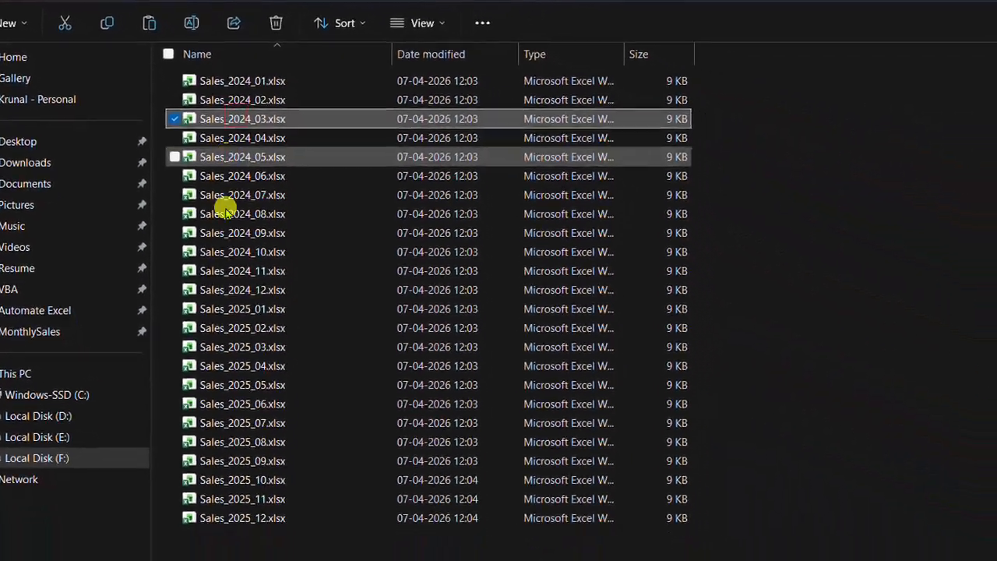
shift+click(260, 515)
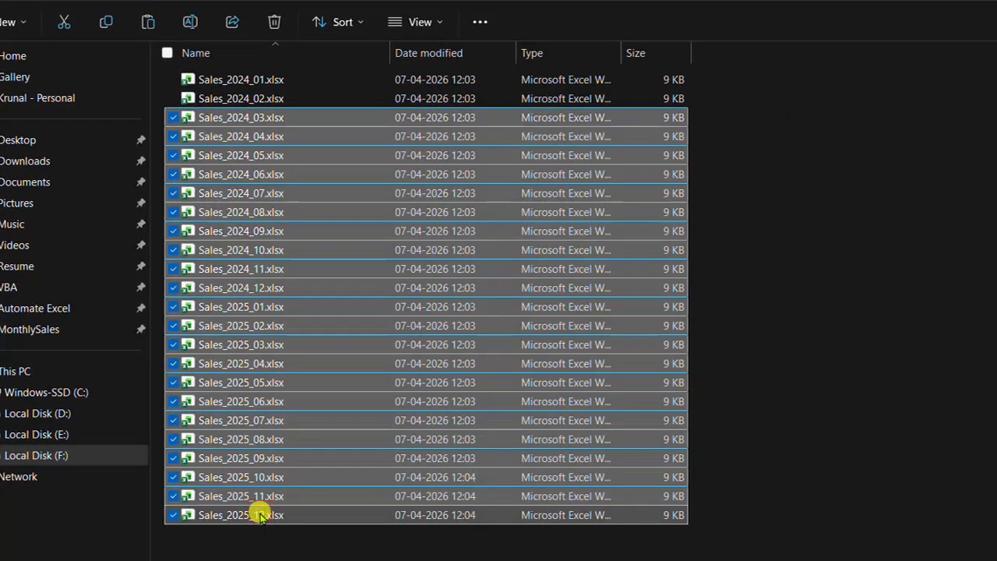
click(48, 0)
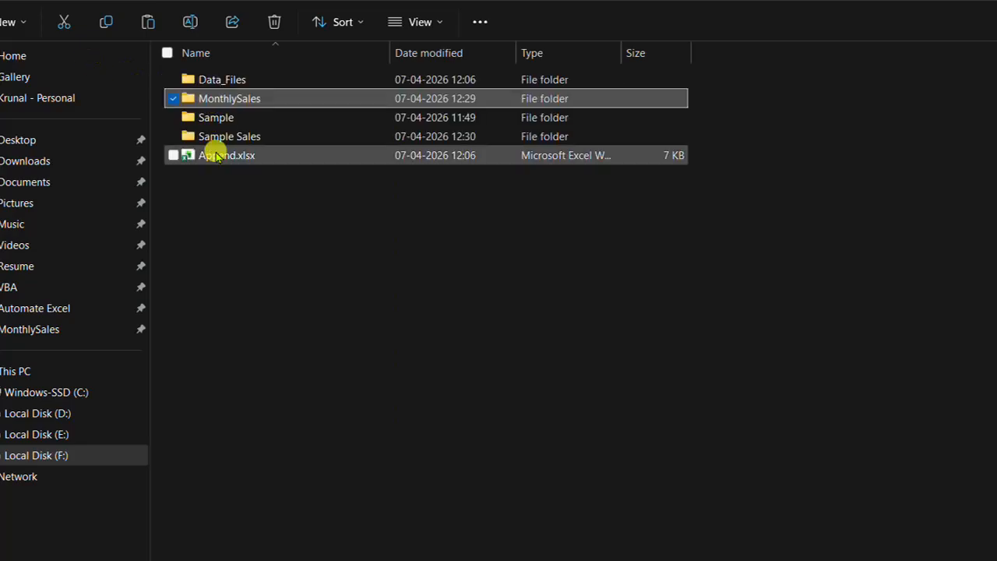
Paste the copied workbooks into the Sample Sales folder and return to the Automate Excel folder
double_click(214, 138)
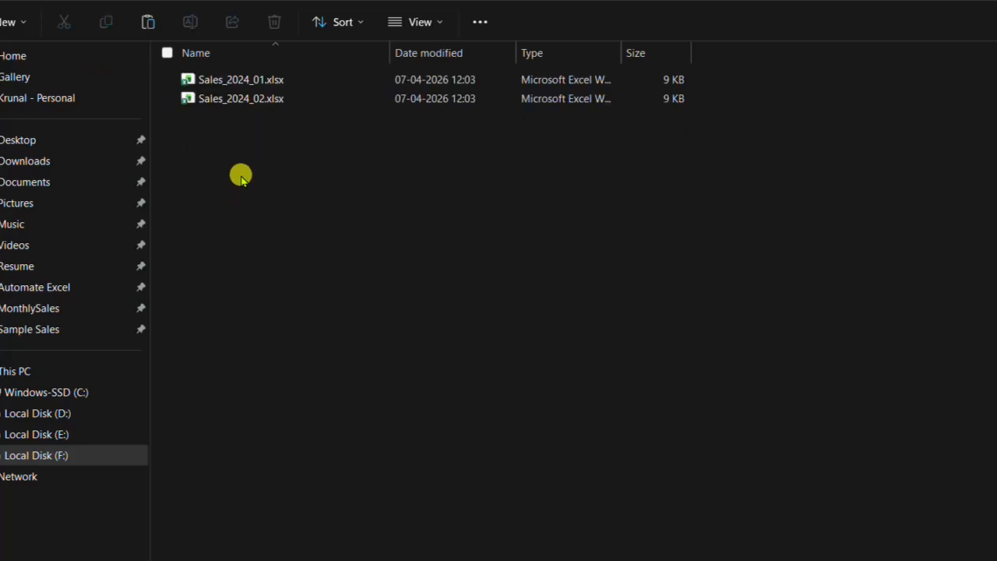
key(ctrl+v)
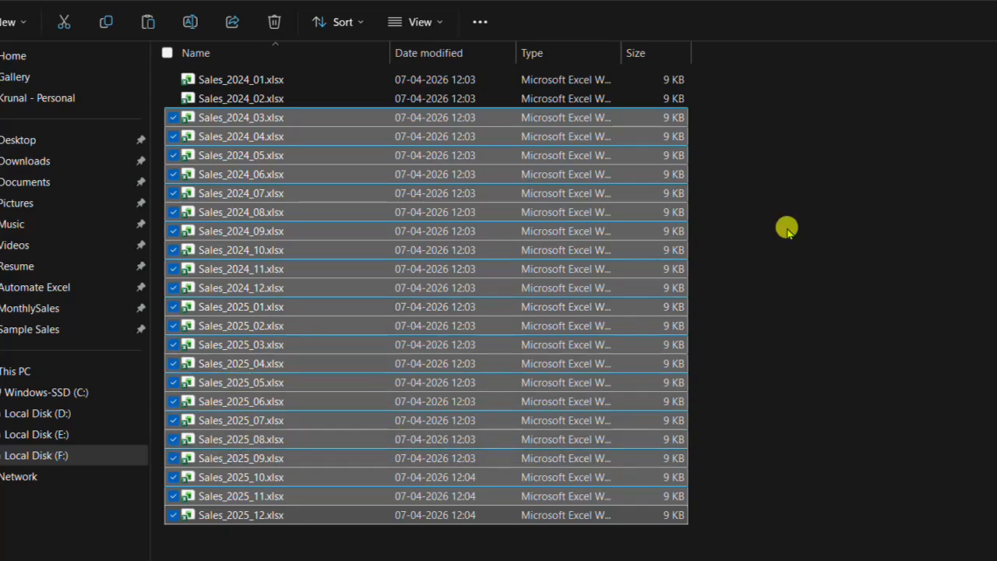
click(841, 130)
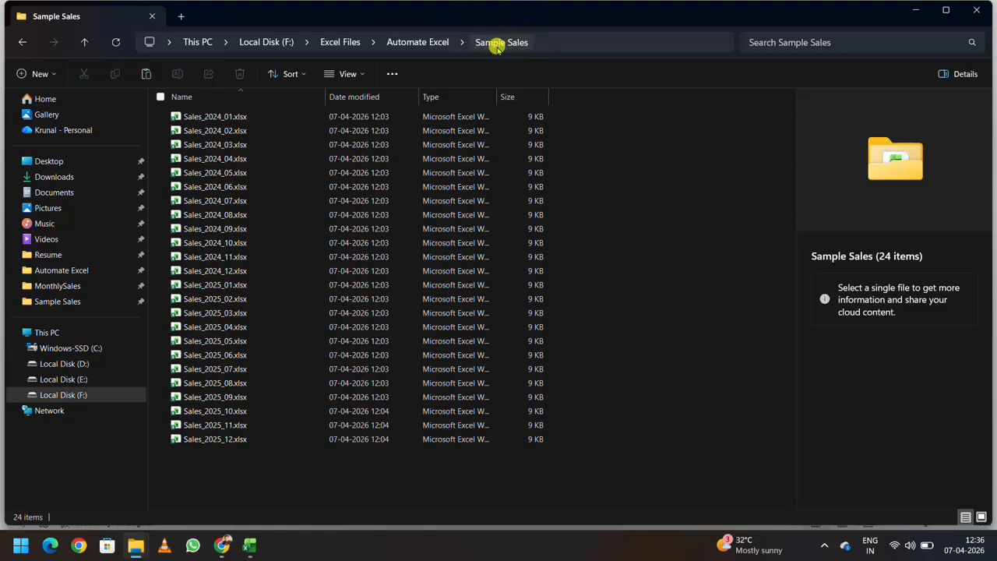
click(84, 42)
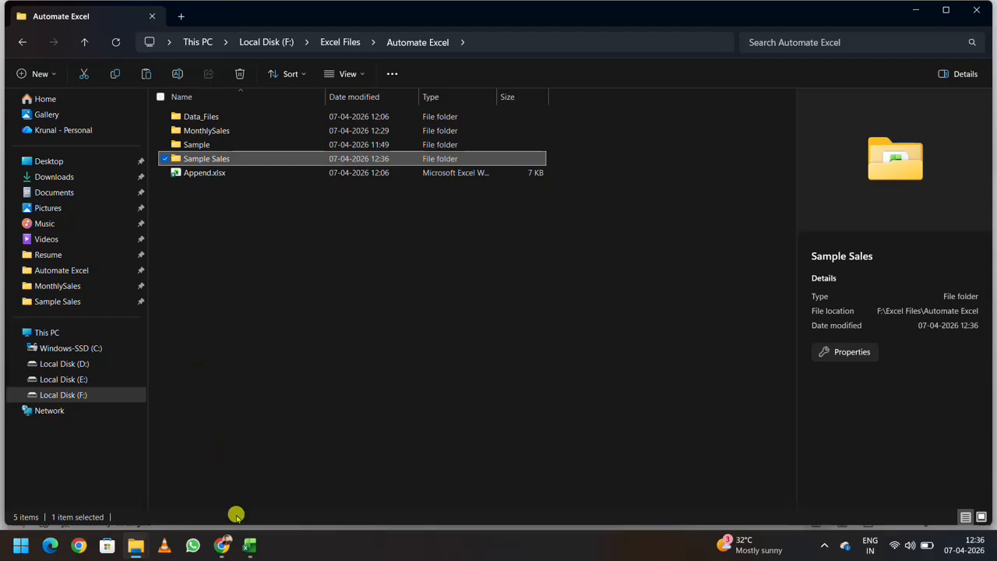
mouse_move(251, 543)
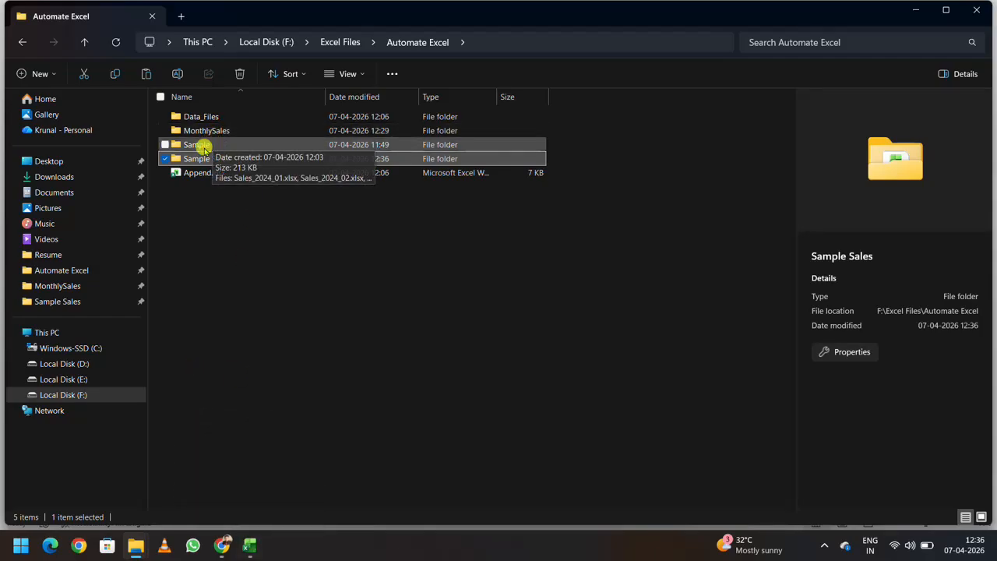
click(250, 544)
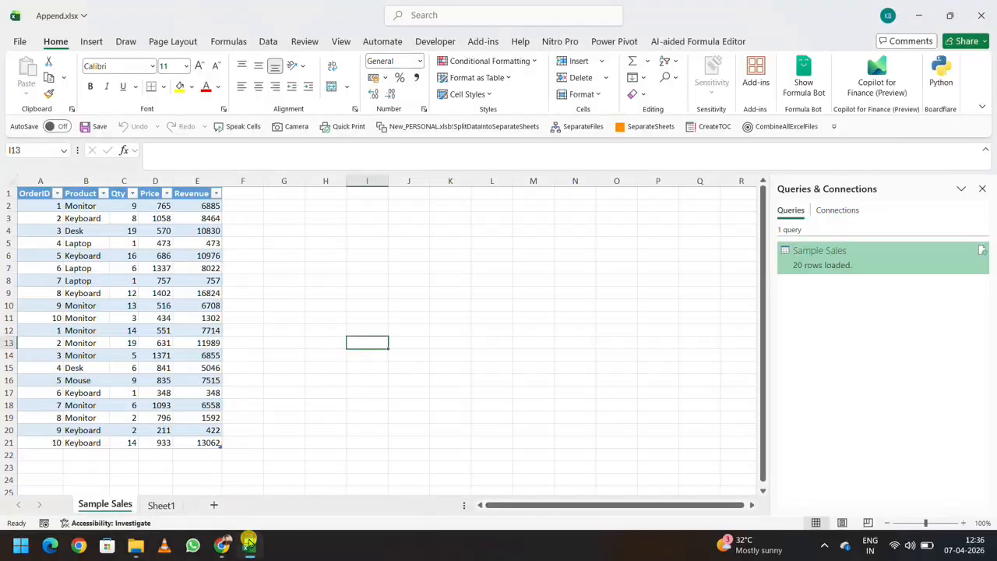
click(268, 41)
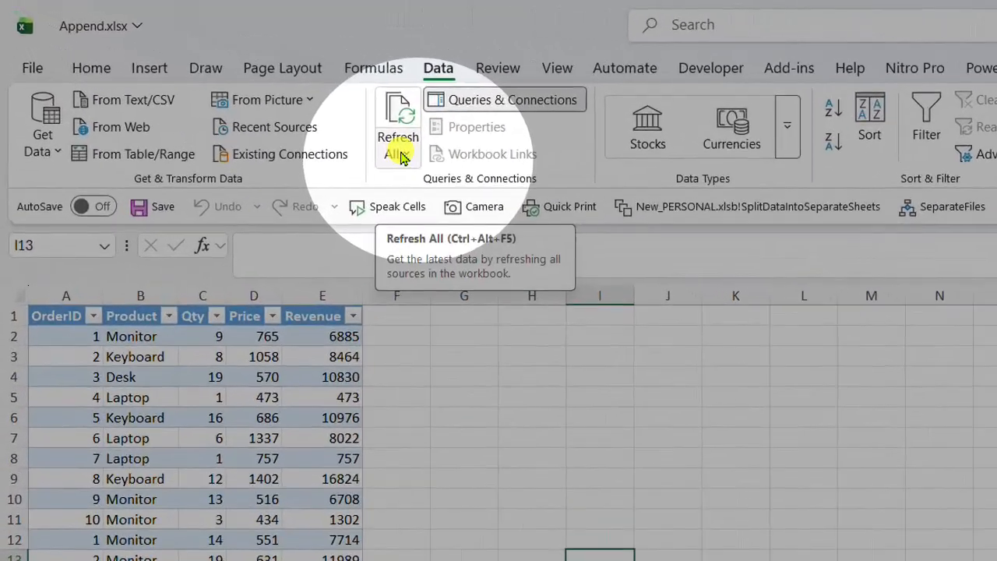
click(399, 155)
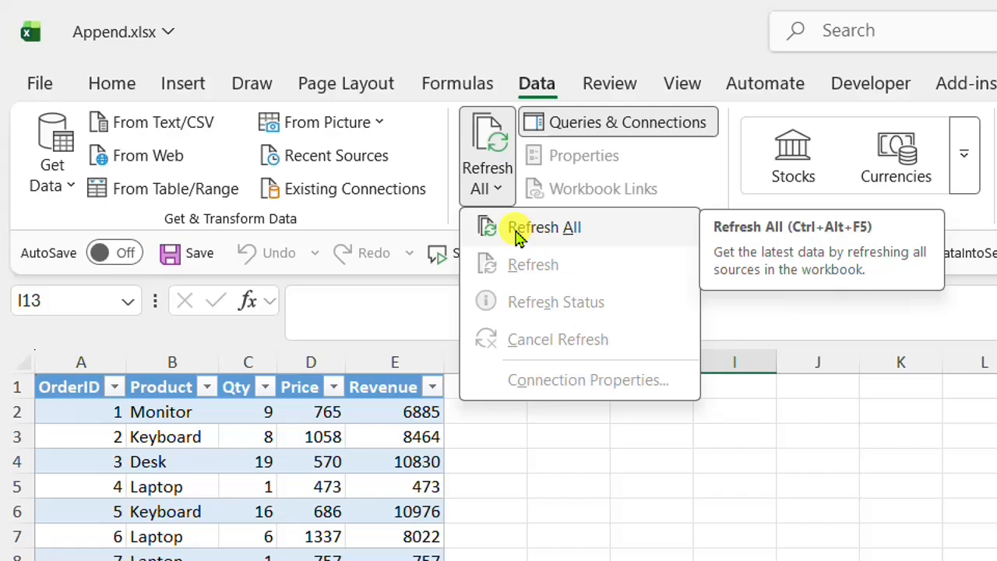
click(517, 234)
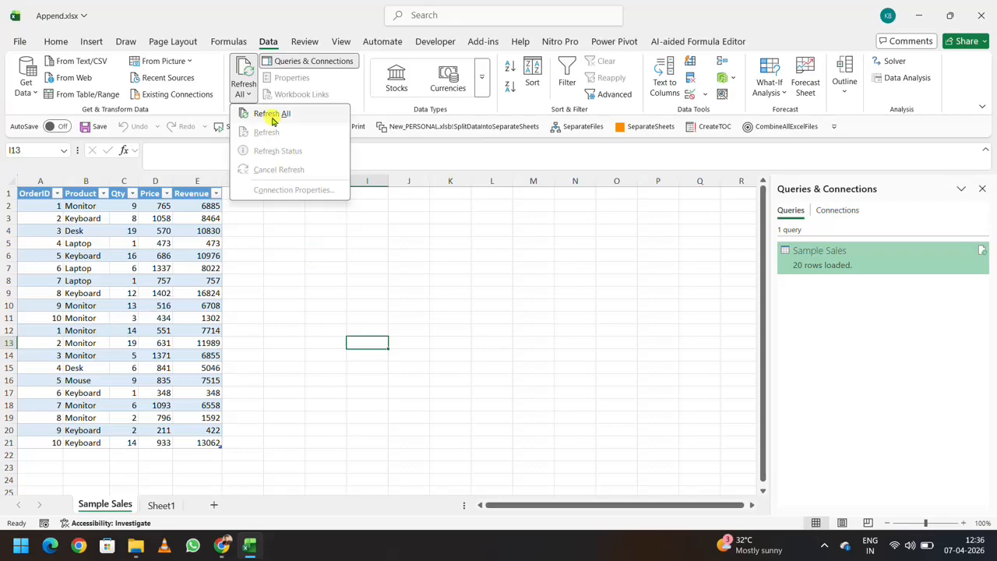
click(309, 280)
Open Sales_2024_03.xlsx from the Sample Sales folder, examine its Qty and Price columns, and return to Append.xlsx
key(alt+Tab)
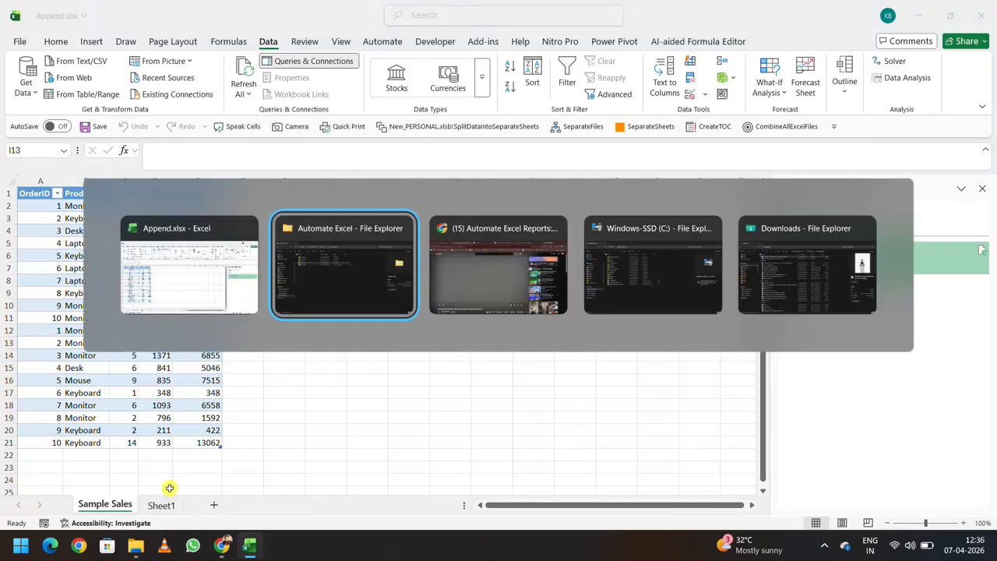
double_click(189, 160)
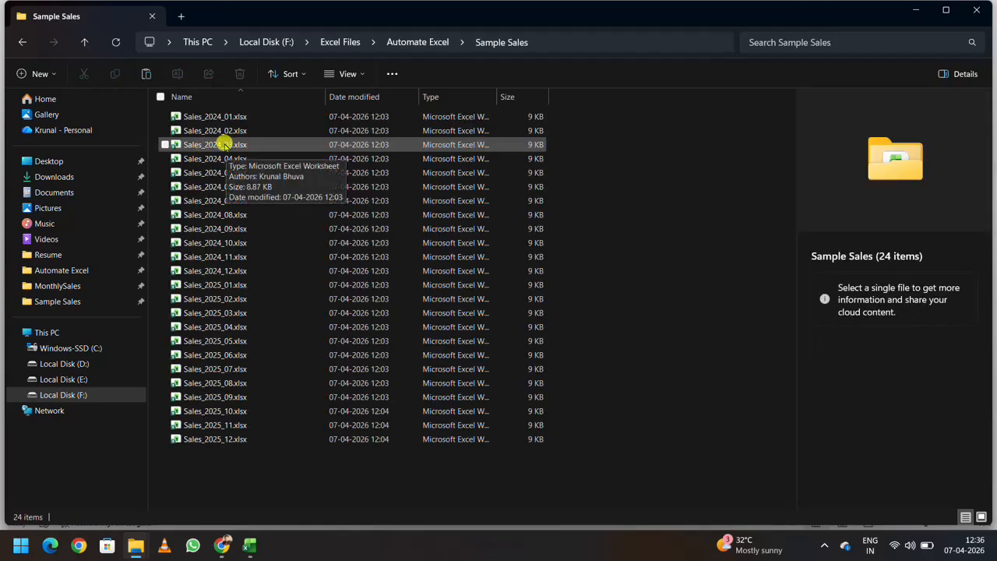
click(225, 145)
double_click(218, 150)
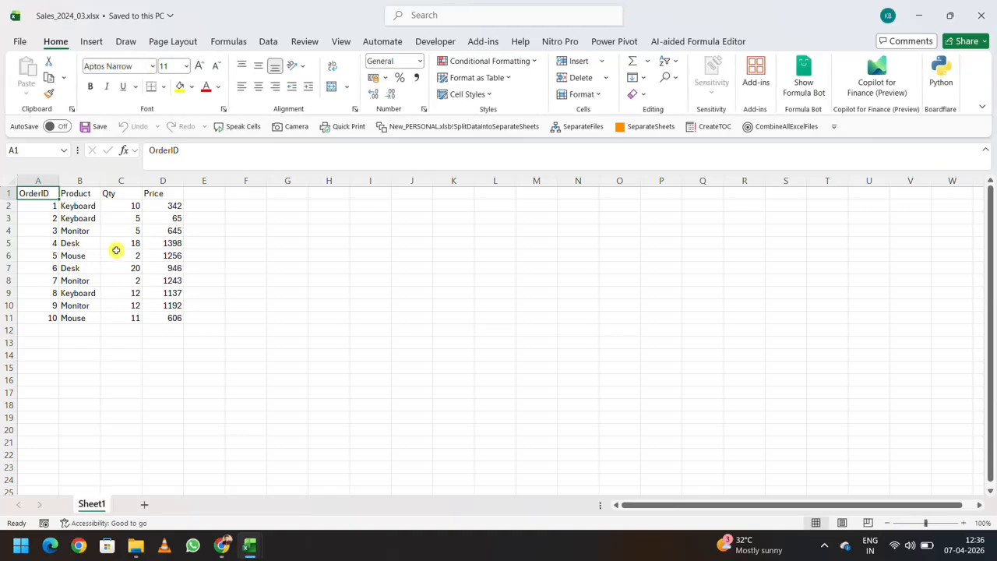
click(111, 193)
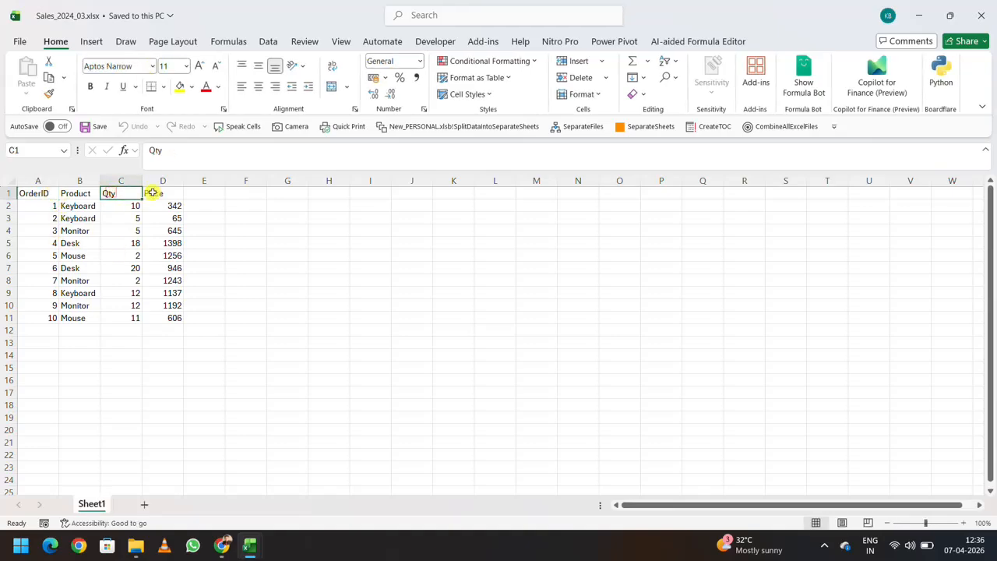
click(153, 192)
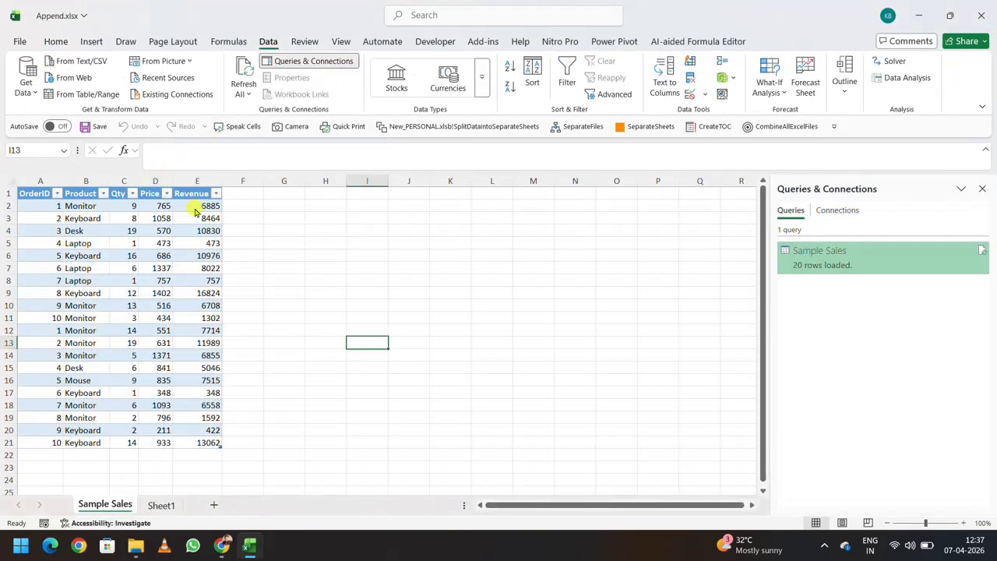
Open Sales_2024_04.xlsx from the Sample Sales folder, check its columns for a Revenue field, and close the workbook
key(alt+Tab)
click(207, 160)
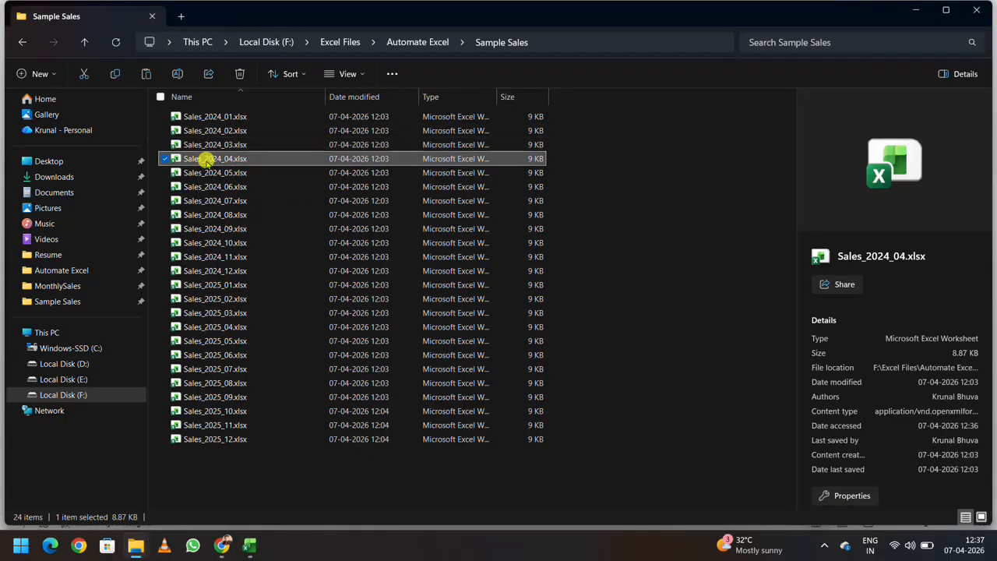
double_click(206, 160)
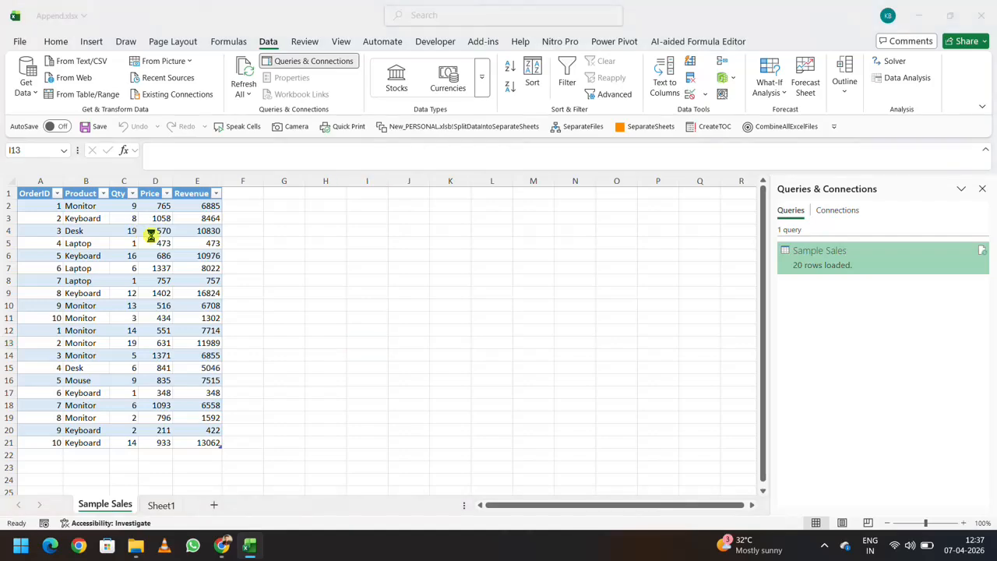
click(131, 194)
click(160, 192)
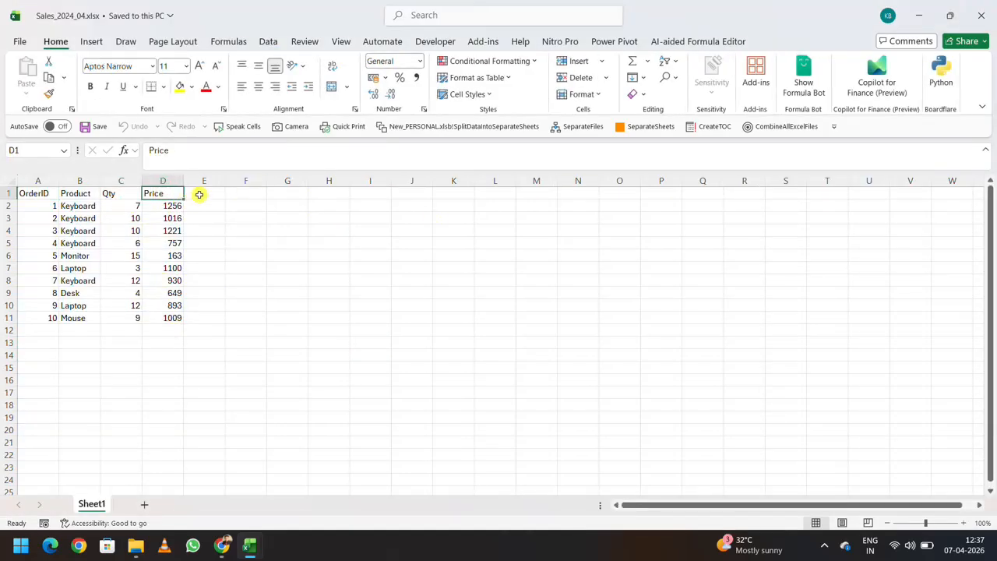
drag(199, 195, 205, 240)
click(289, 242)
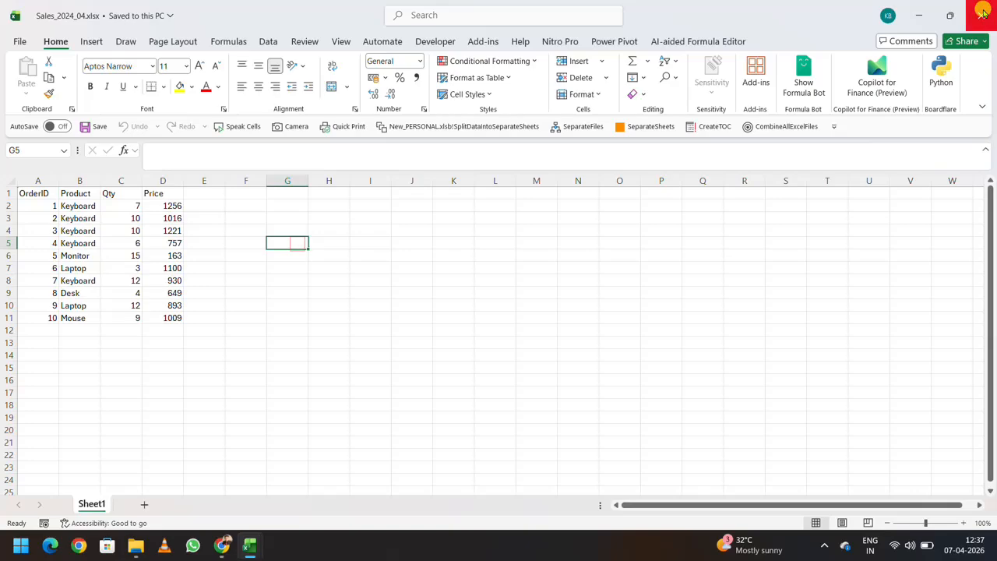
click(983, 13)
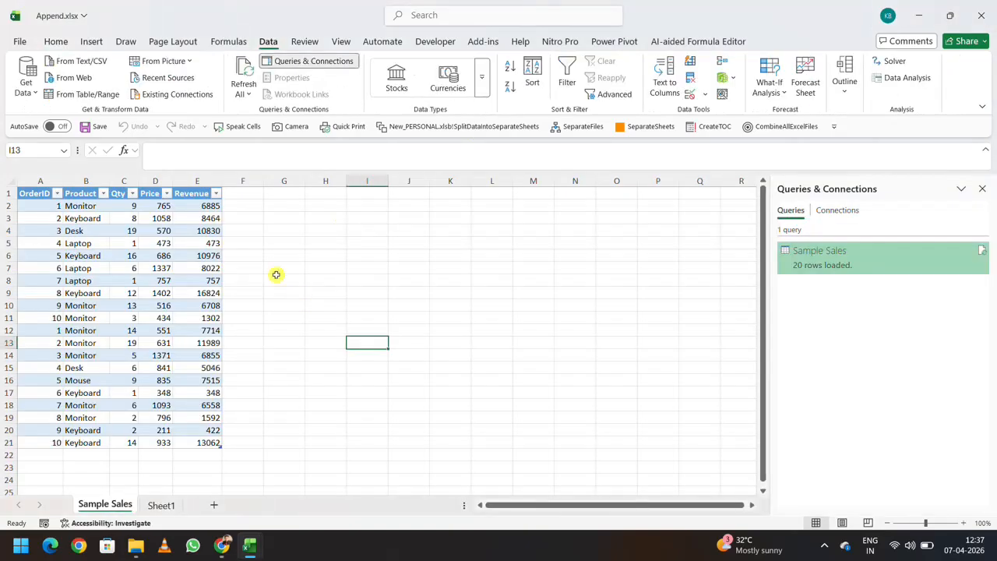
Refresh all data connections in Append.xlsx and select the table loaded by the Sample Sales query
click(243, 95)
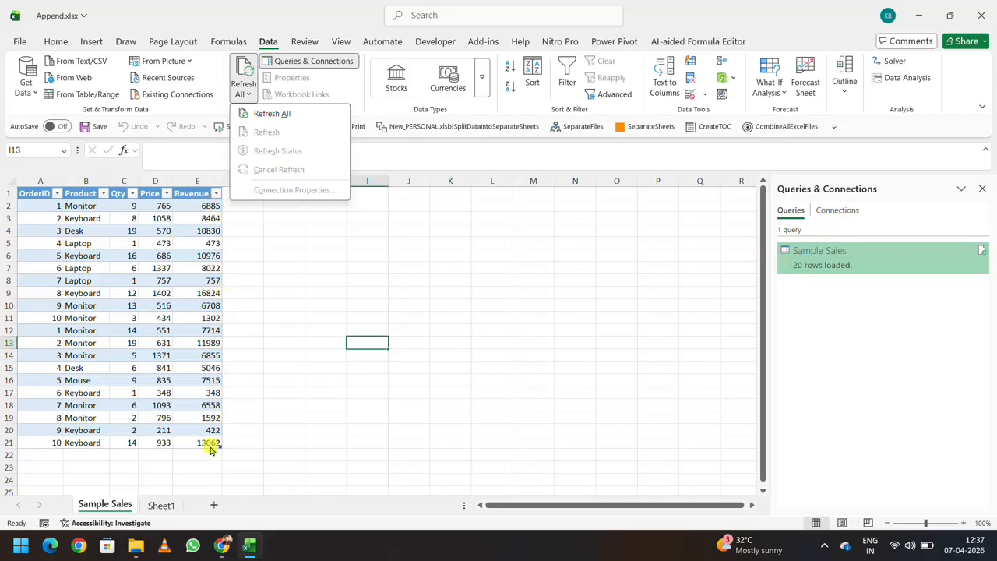
click(258, 116)
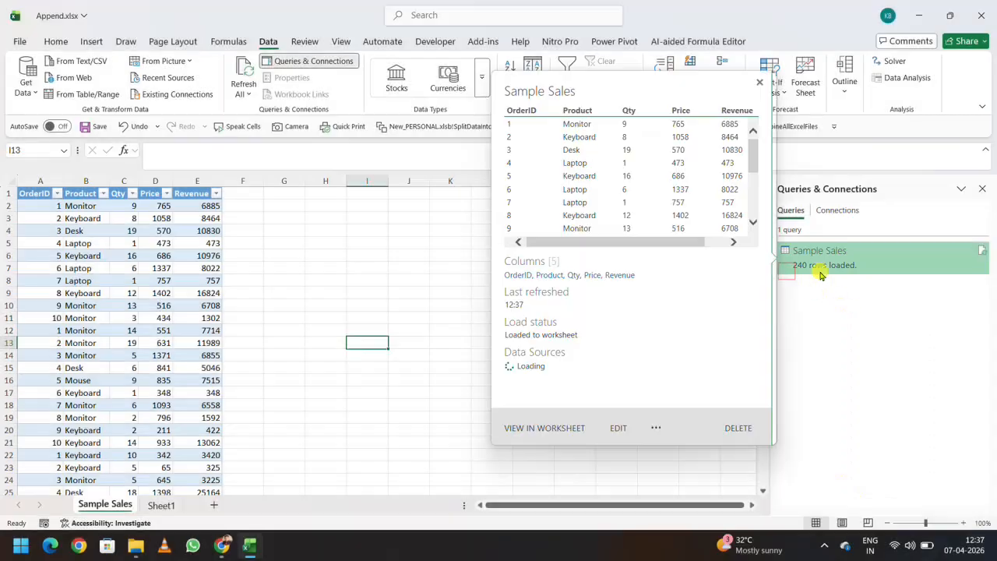
click(803, 269)
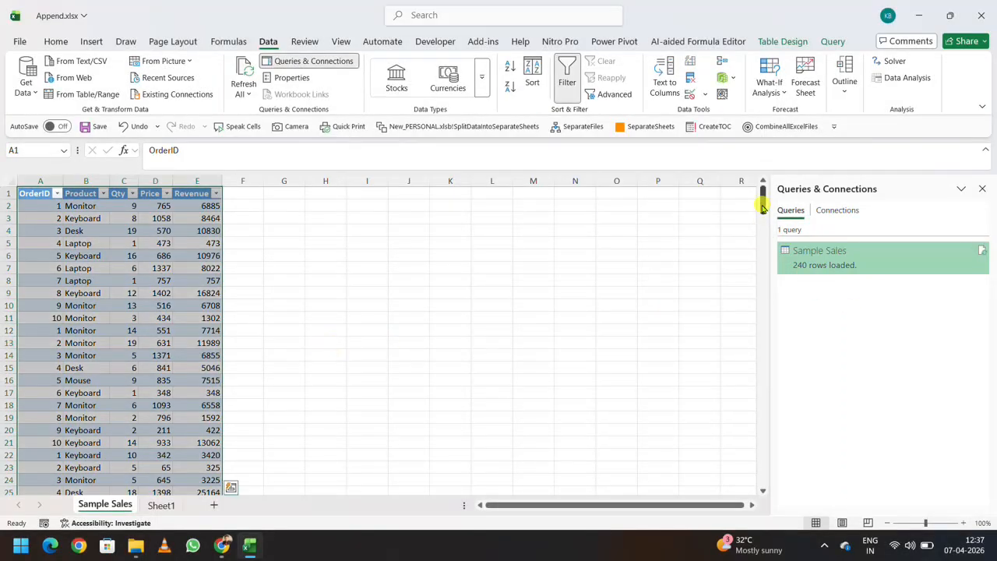
Look through the refreshed Sample Sales table to its last rows, and switch to the Sample Sales folder in File Explorer
drag(763, 207, 759, 318)
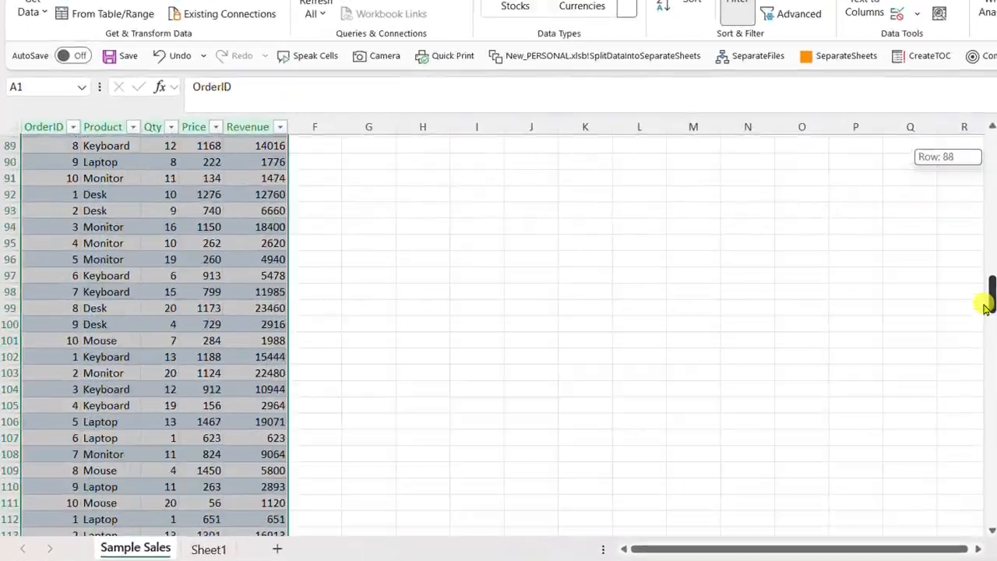
drag(985, 305, 985, 513)
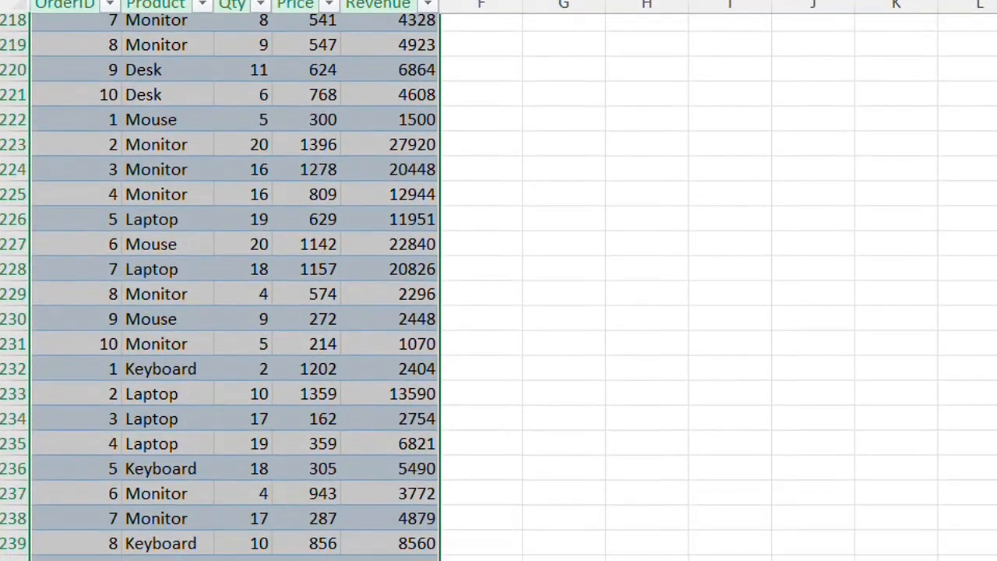
click(546, 365)
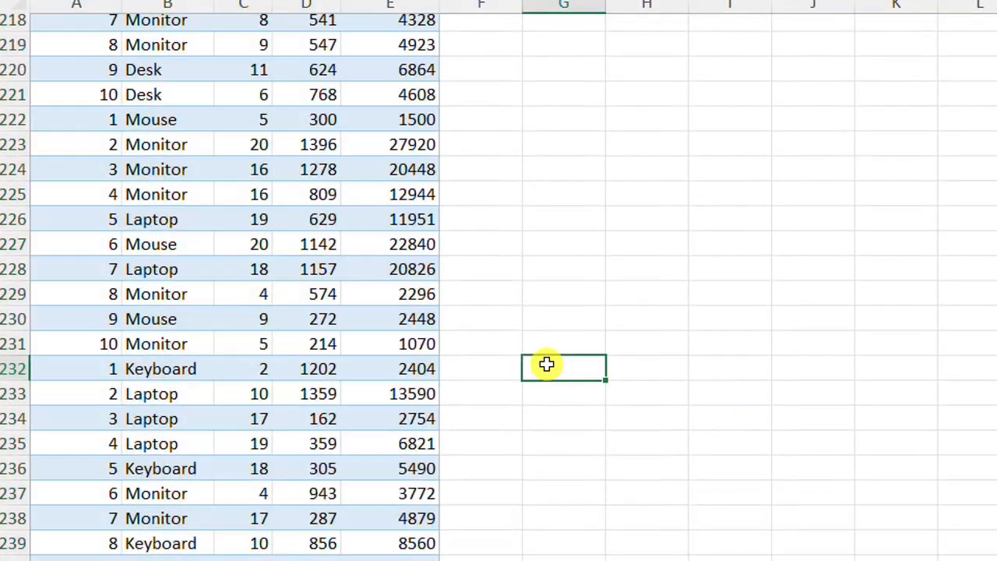
scroll(487, 353, up, 20)
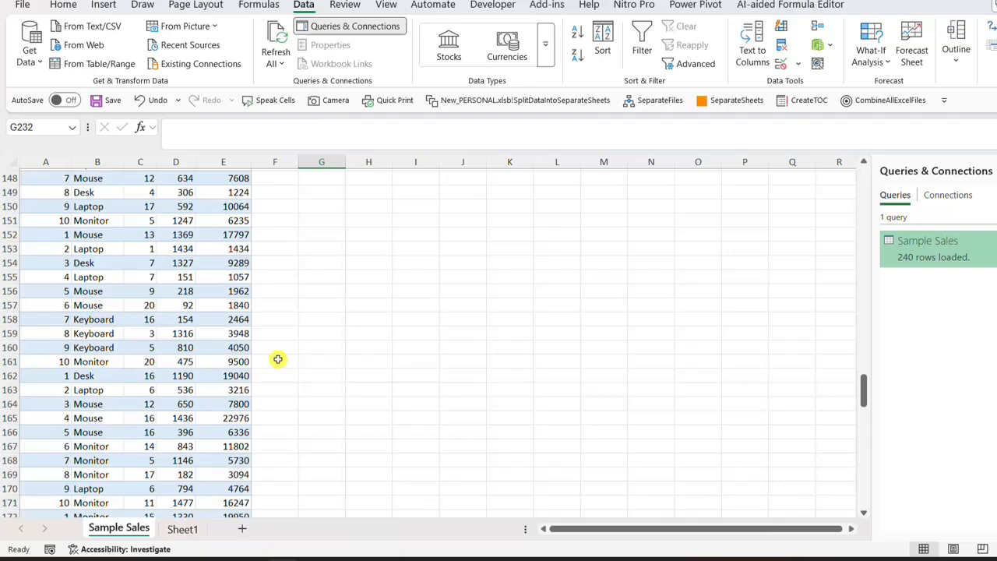
scroll(278, 358, up, 20)
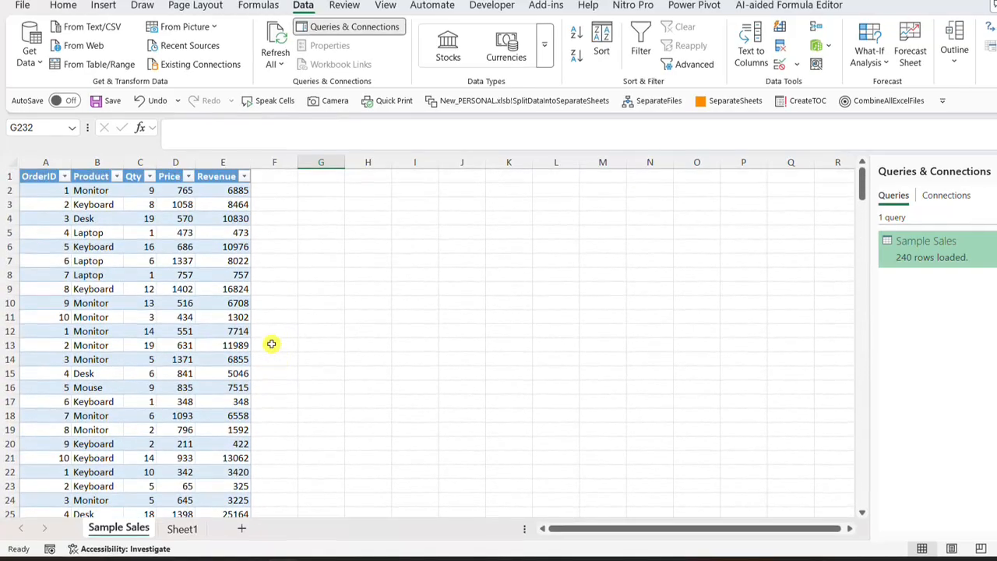
click(313, 321)
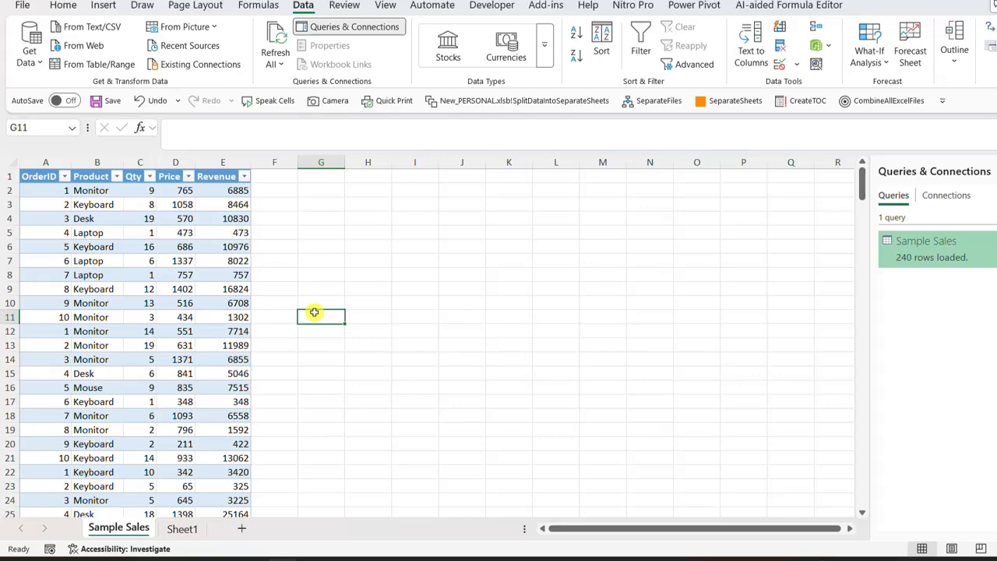
click(287, 179)
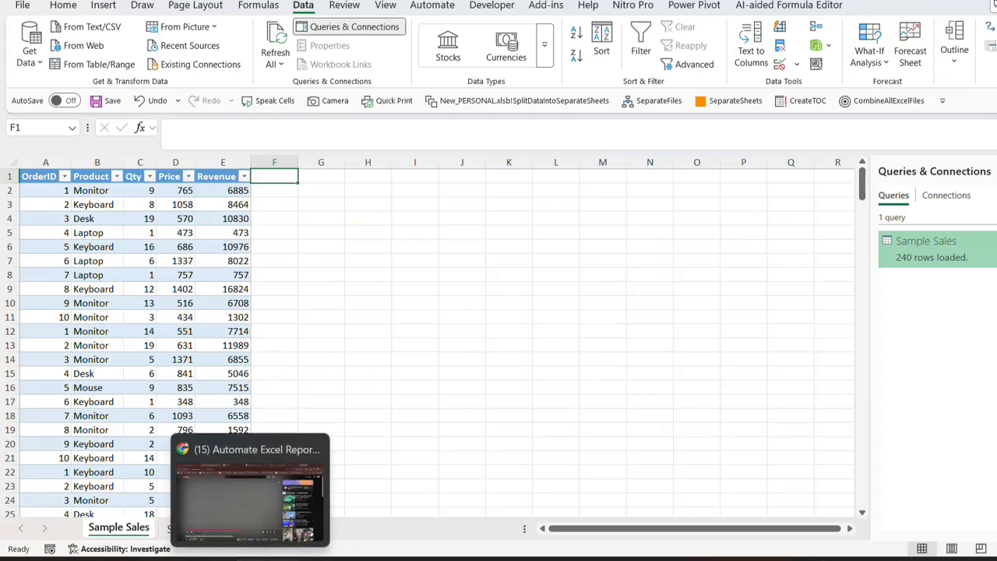
click(286, 560)
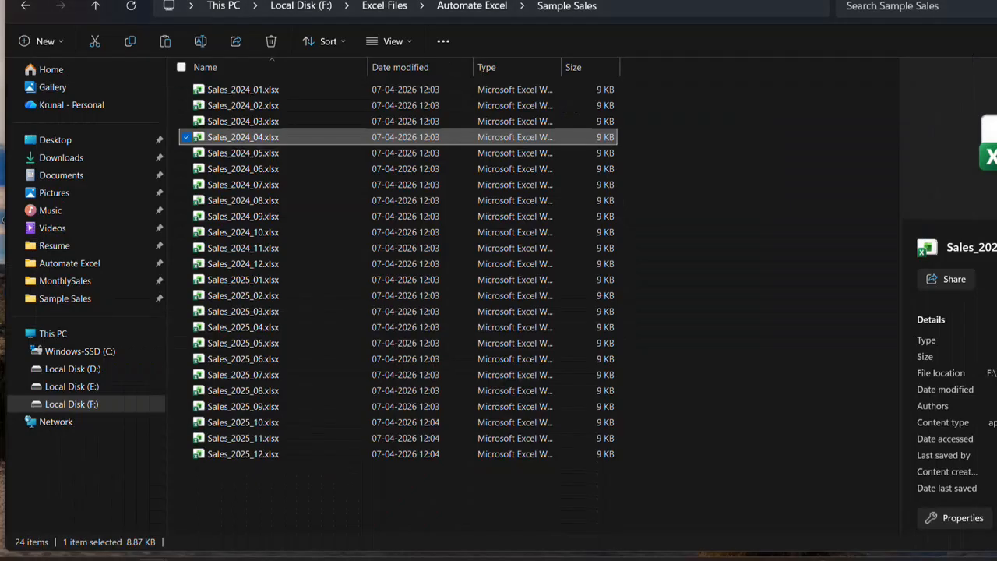
Return to Append.xlsx and look over the rows and the Revenue column of the combined Sample Sales table
click(282, 559)
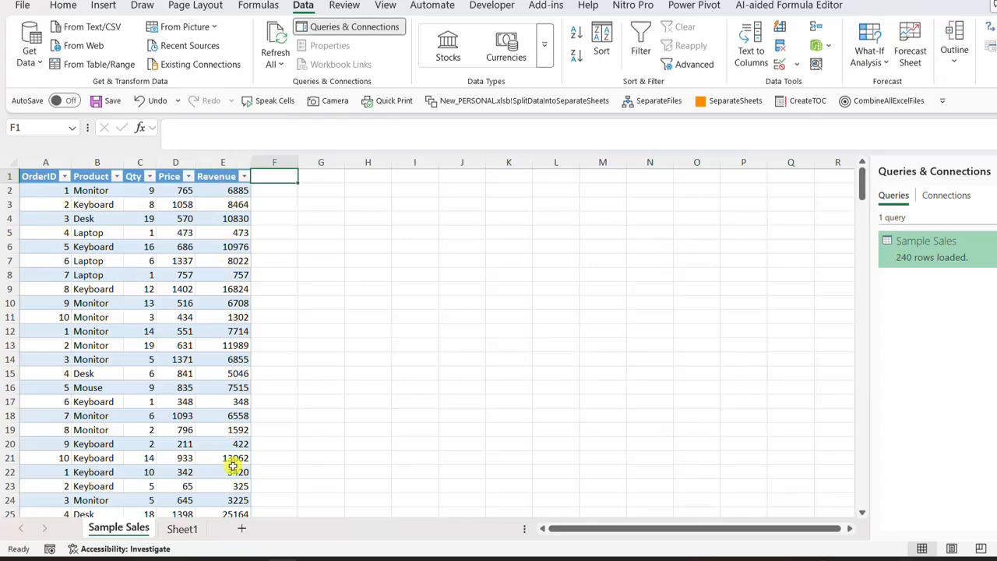
scroll(232, 466, down, 16)
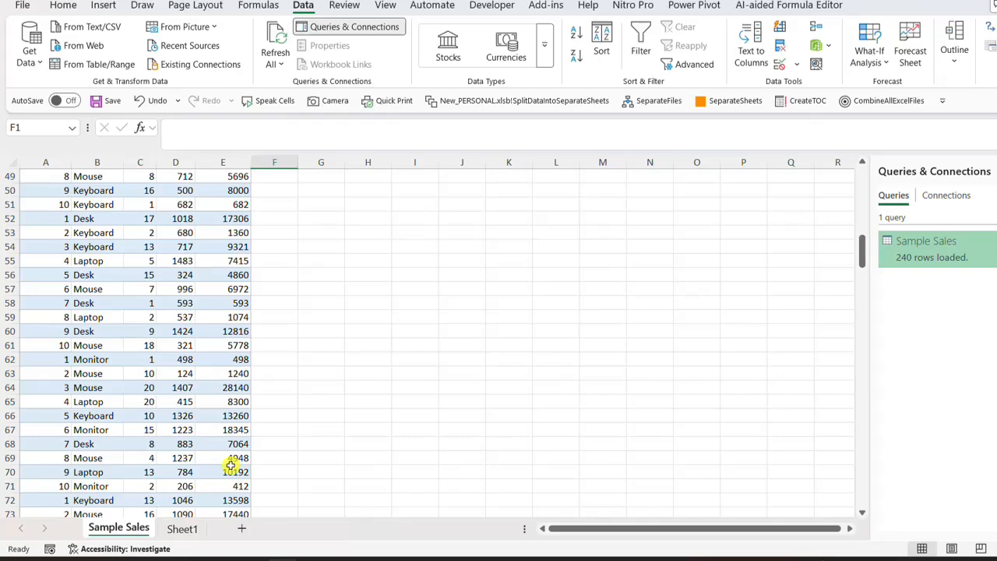
key(ctrl+Right)
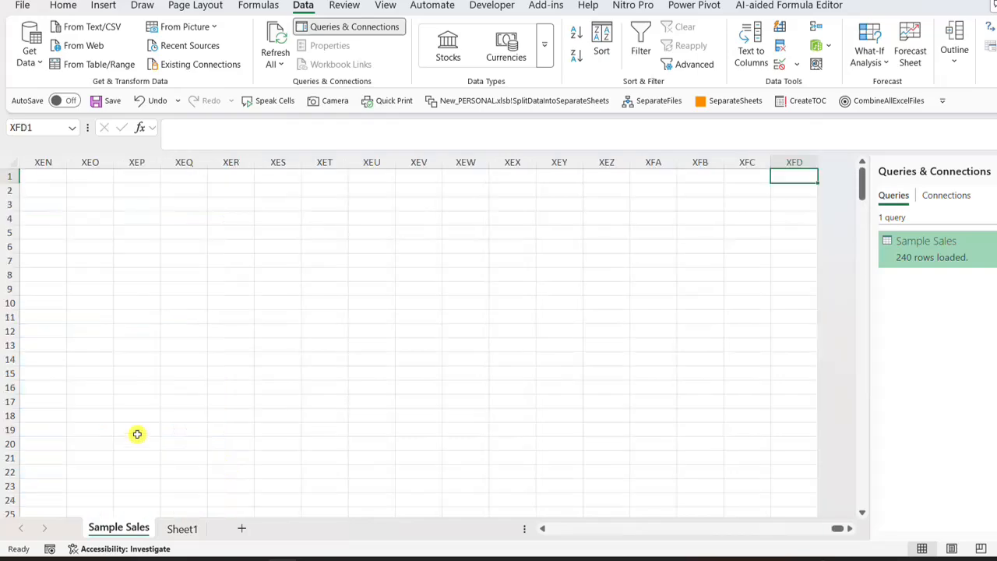
key(ctrl+Left)
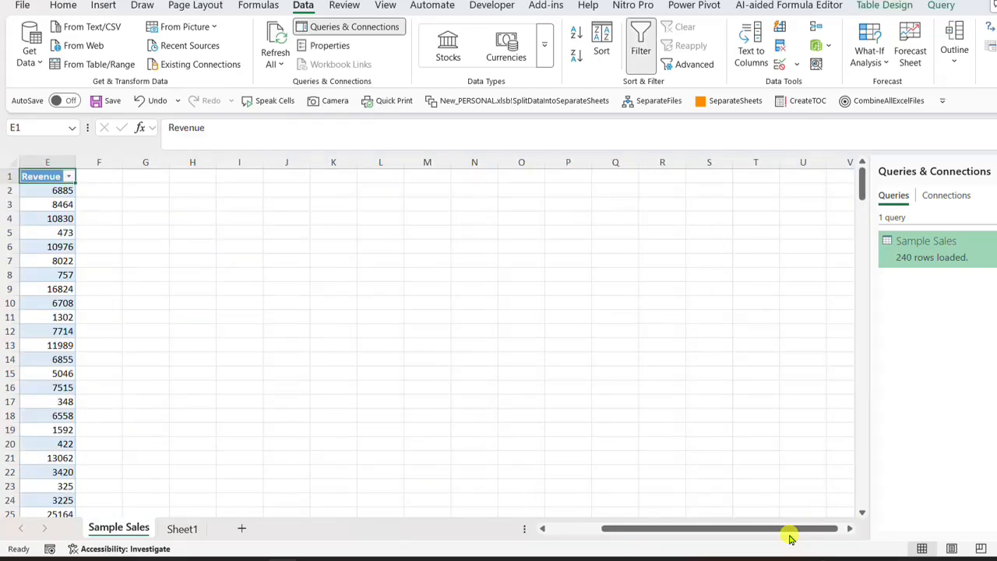
drag(791, 537, 525, 526)
click(305, 335)
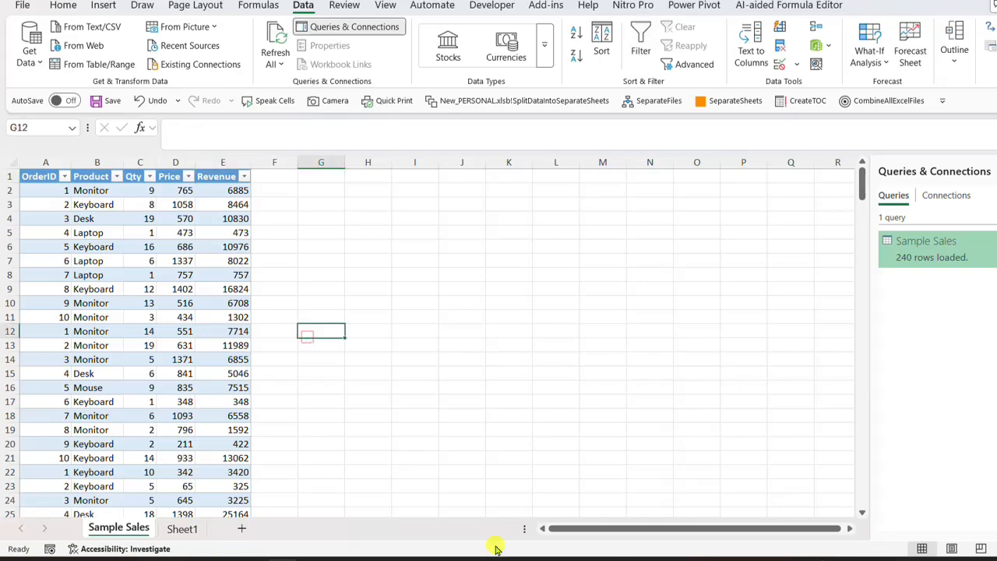
click(933, 560)
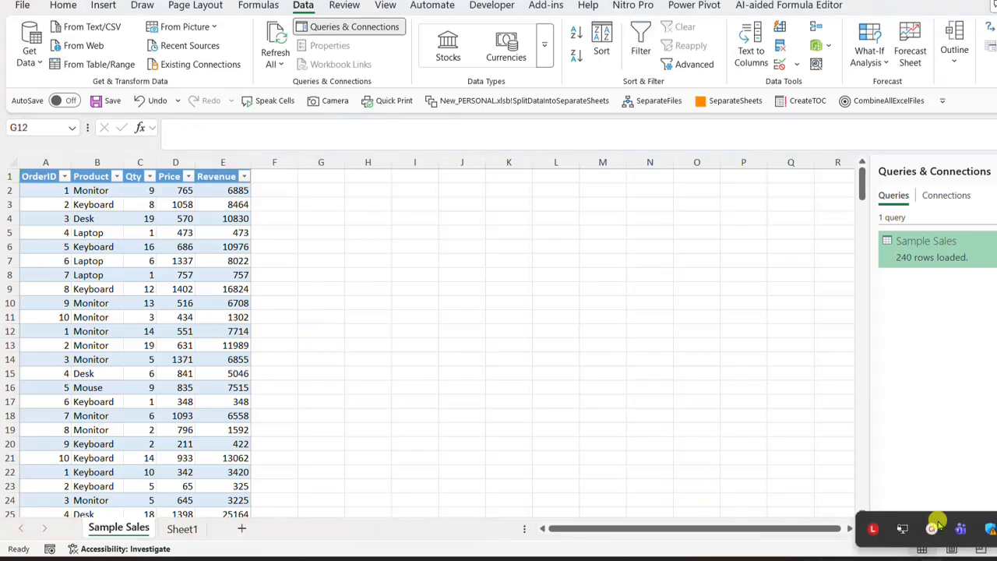
click(932, 529)
click(940, 480)
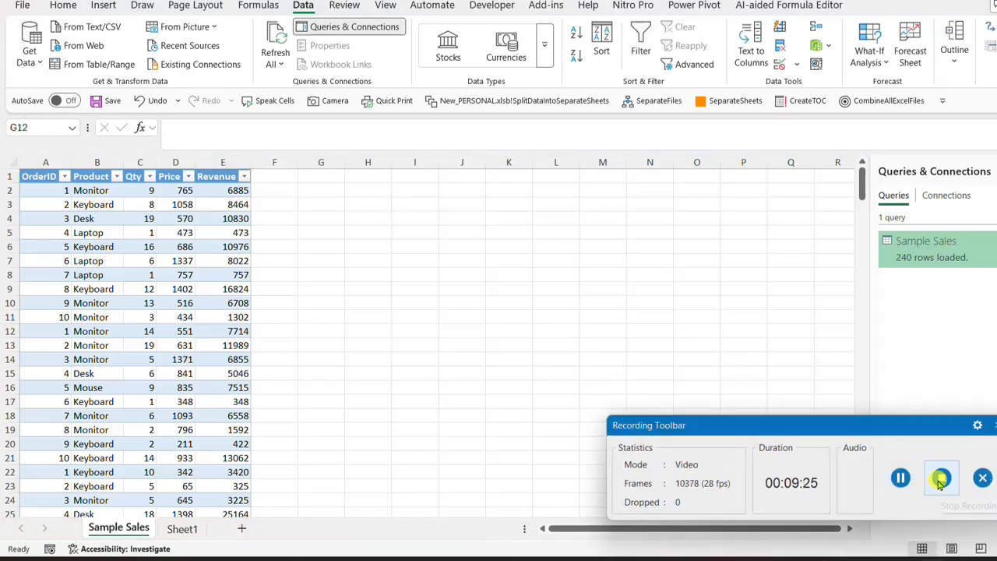